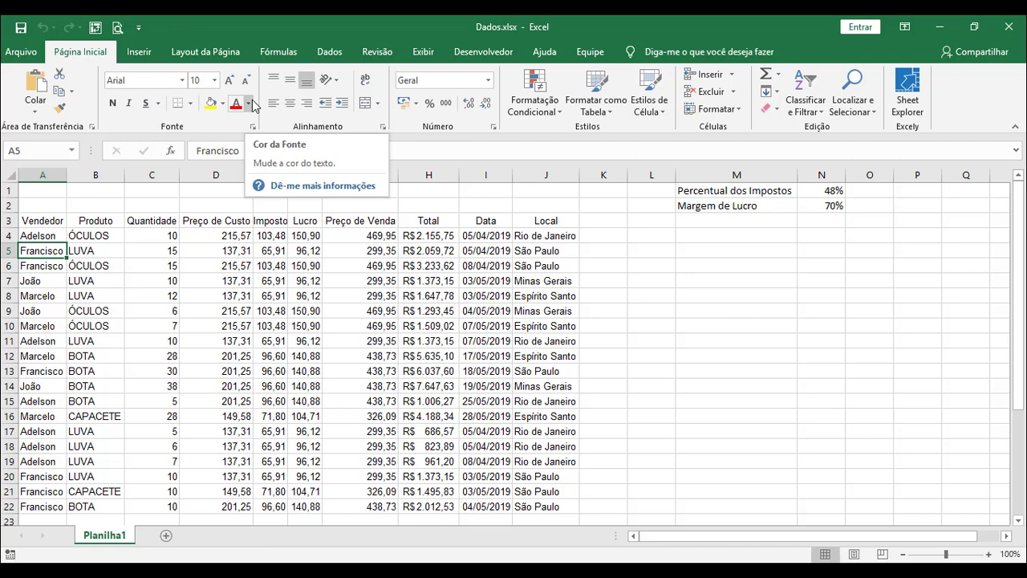
Sort the sales table by the Vendedor column from A to Z and select the sorted seller names to review the grouping.
click(329, 53)
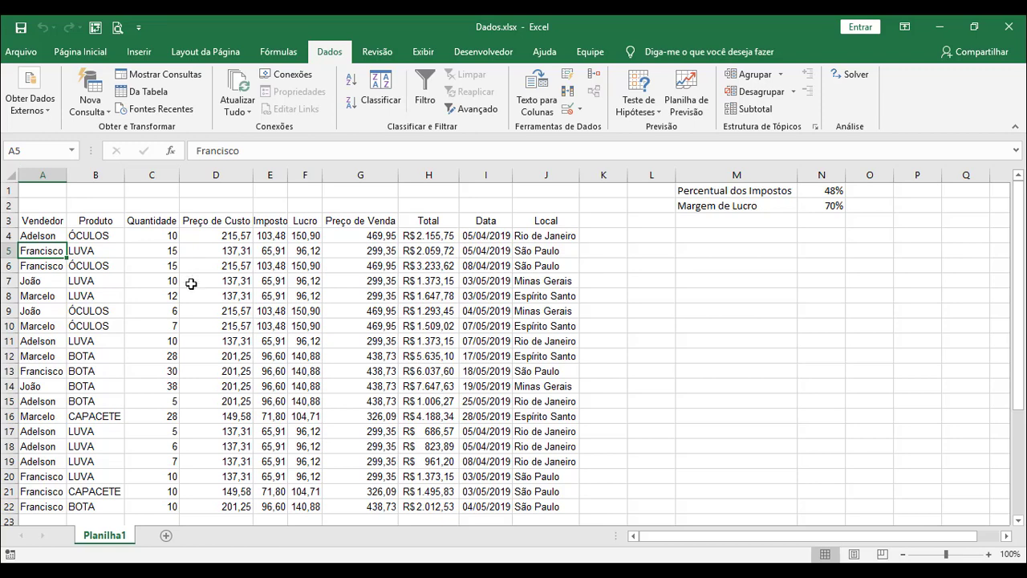
click(38, 282)
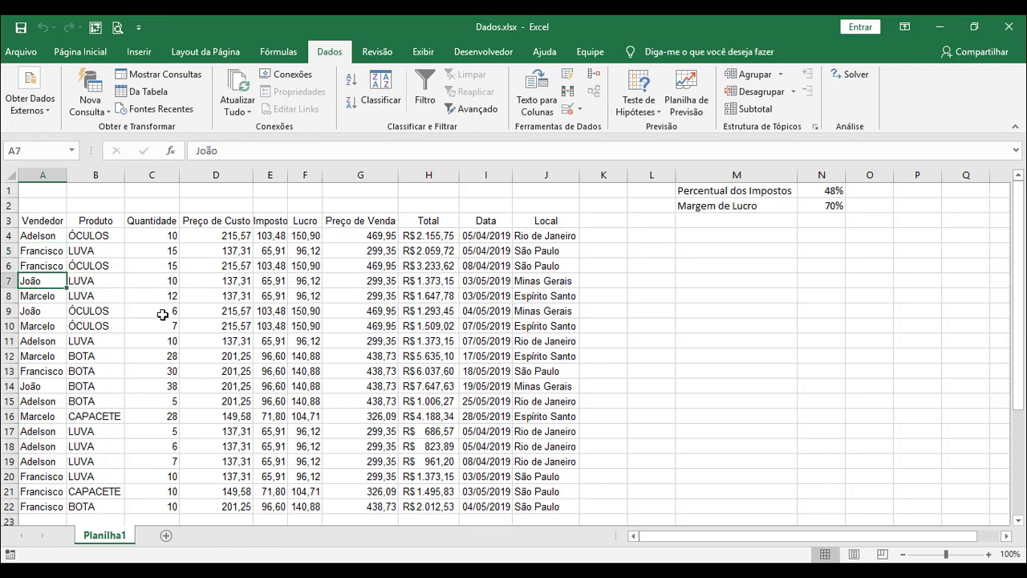
click(350, 84)
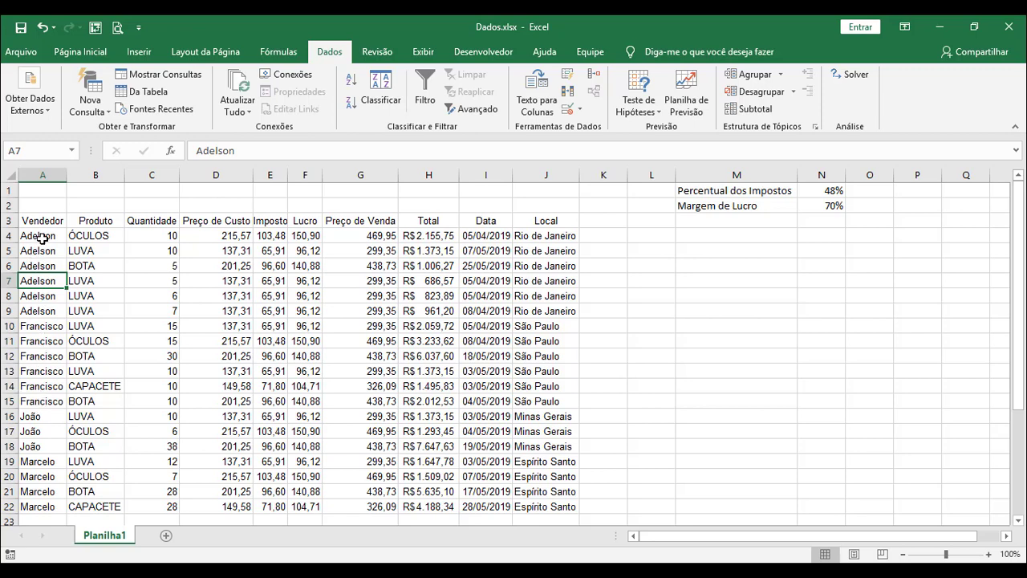
drag(36, 241, 44, 499)
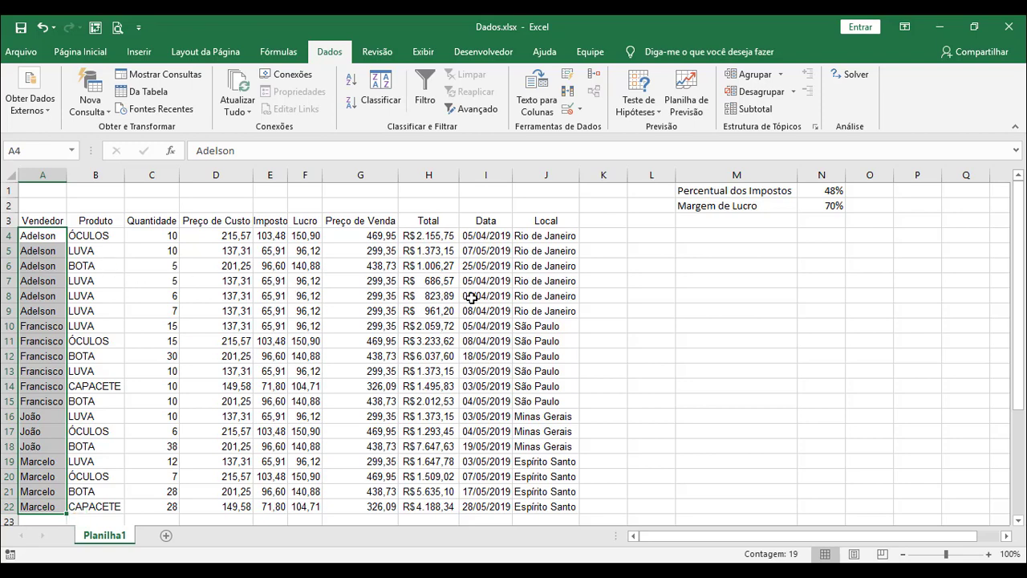
Sort the sales table by the Produto column from A to Z.
click(97, 279)
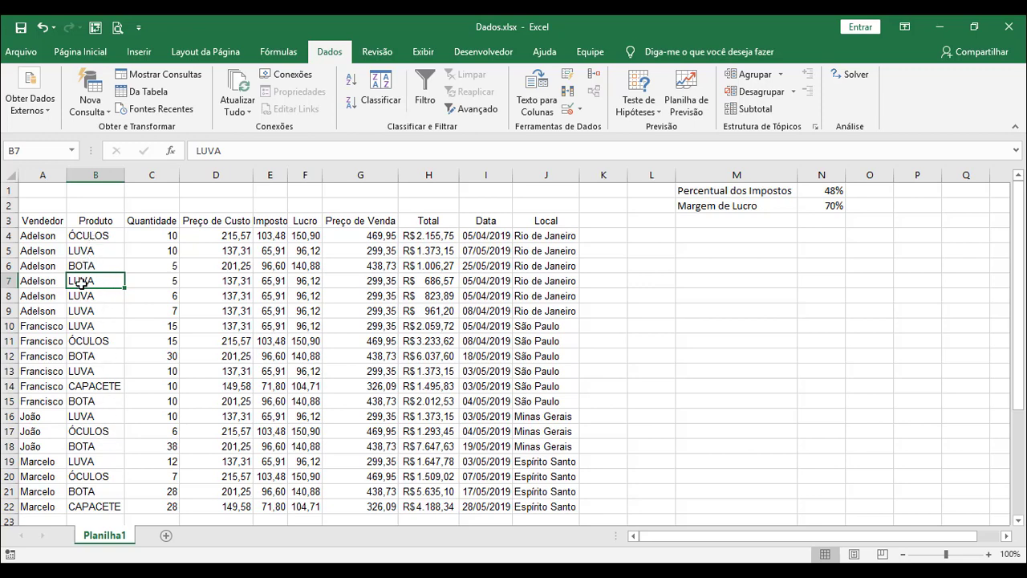
click(87, 355)
click(87, 385)
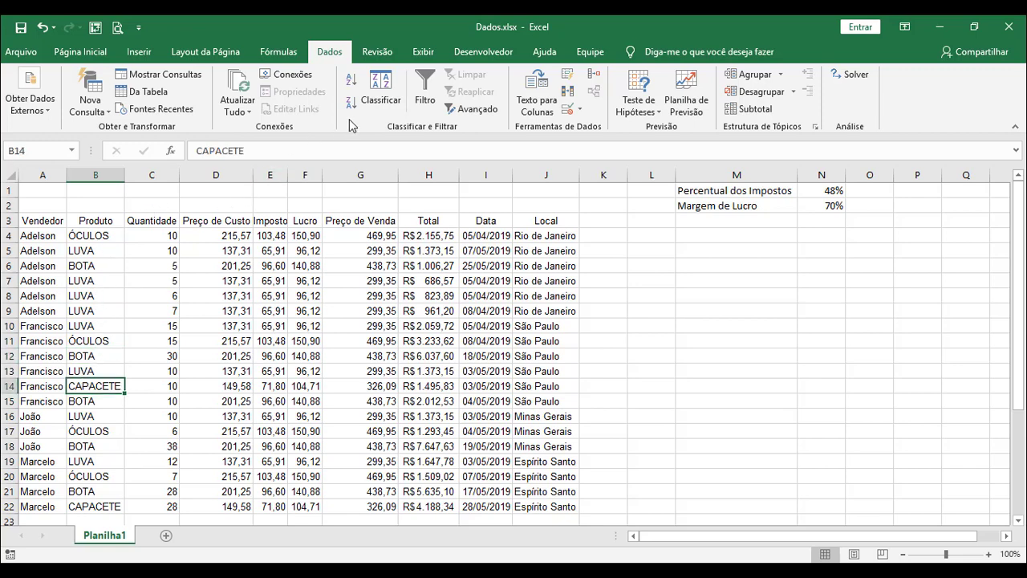
click(350, 86)
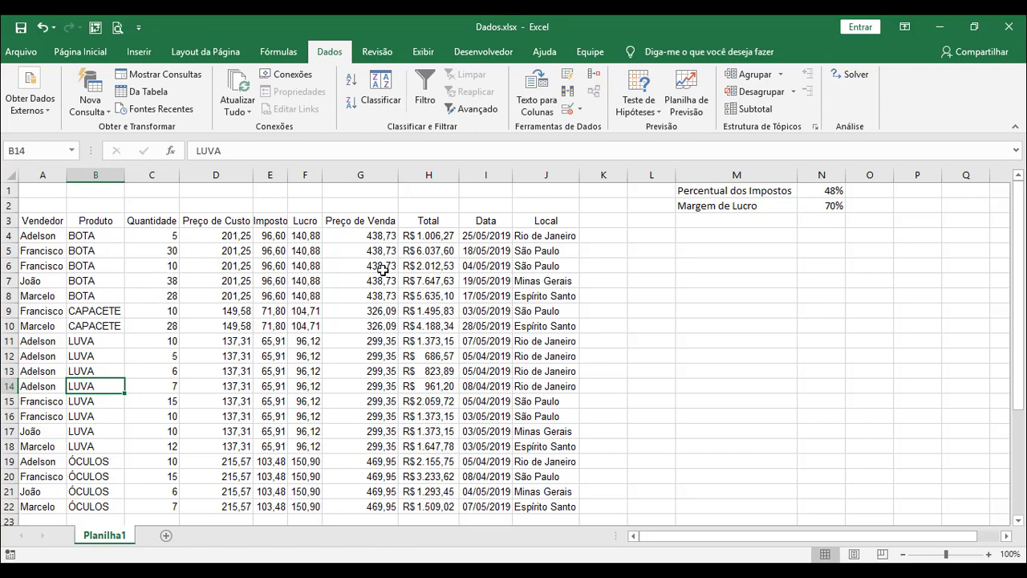
Sort the table by the Quantidade column from smallest to largest, and reverse the order to largest to smallest.
click(161, 236)
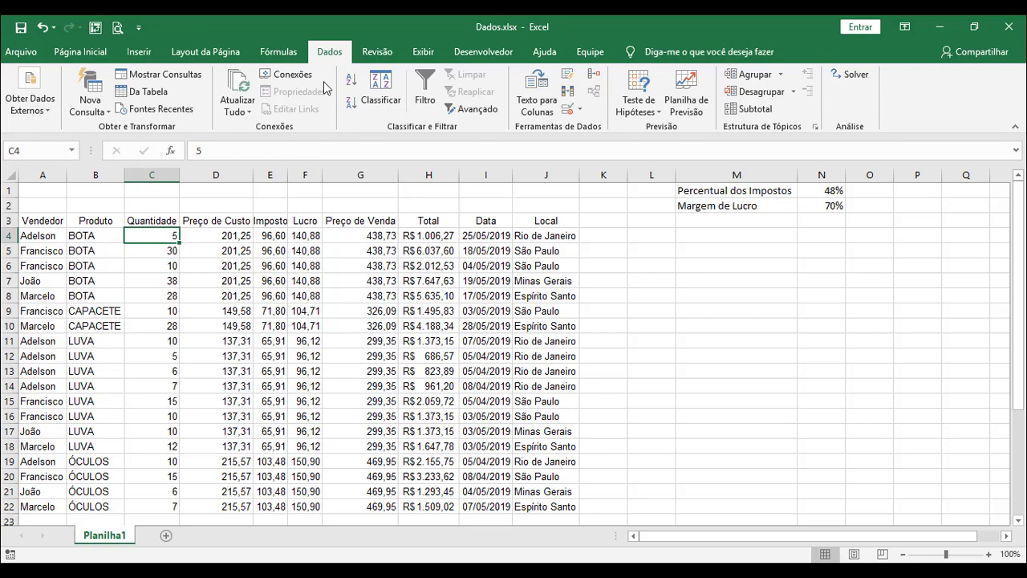
click(350, 81)
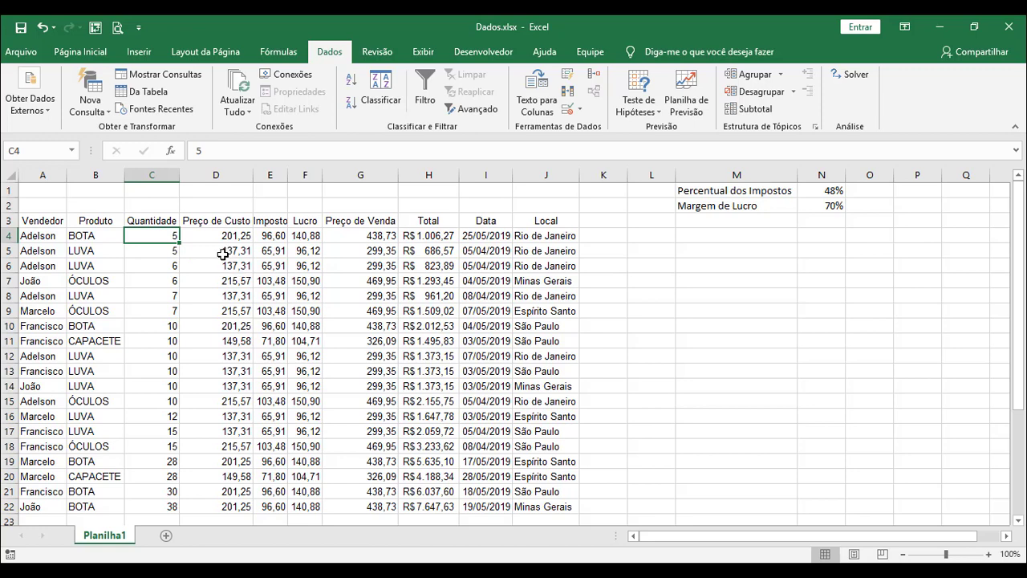
click(352, 104)
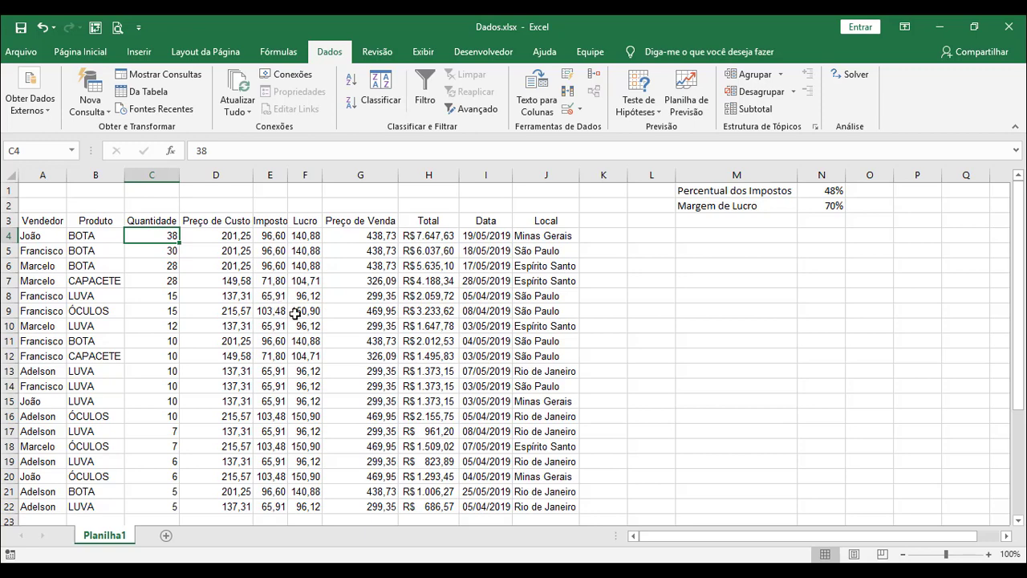
Sort the table by the Data column from oldest to newest, and reverse the order to newest to oldest.
click(485, 238)
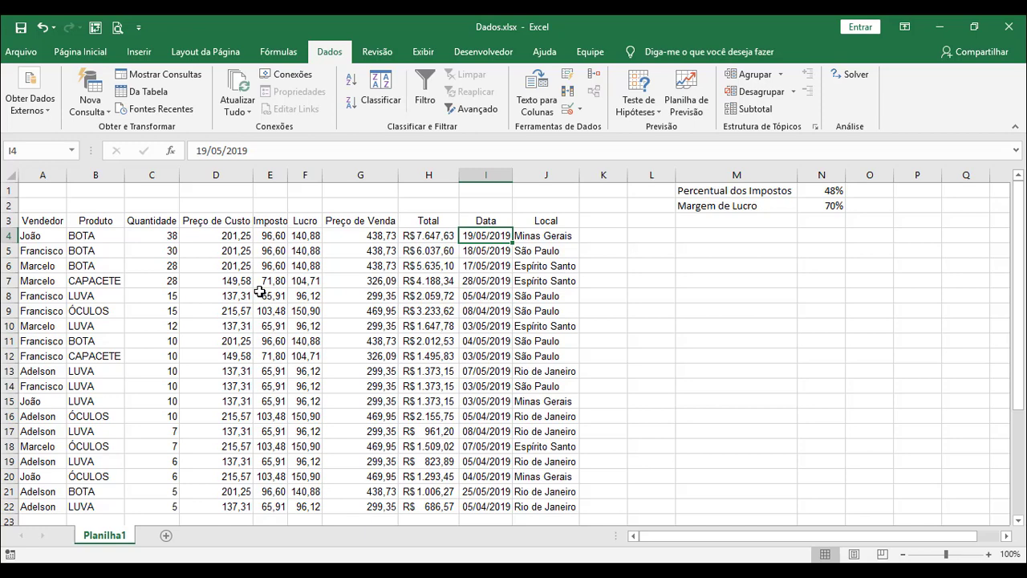
click(351, 81)
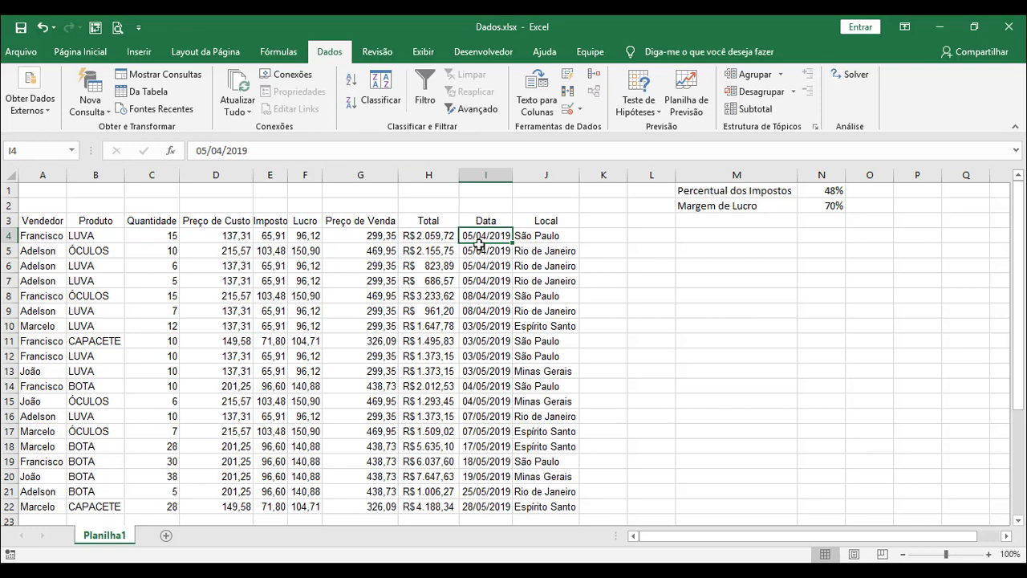
click(351, 107)
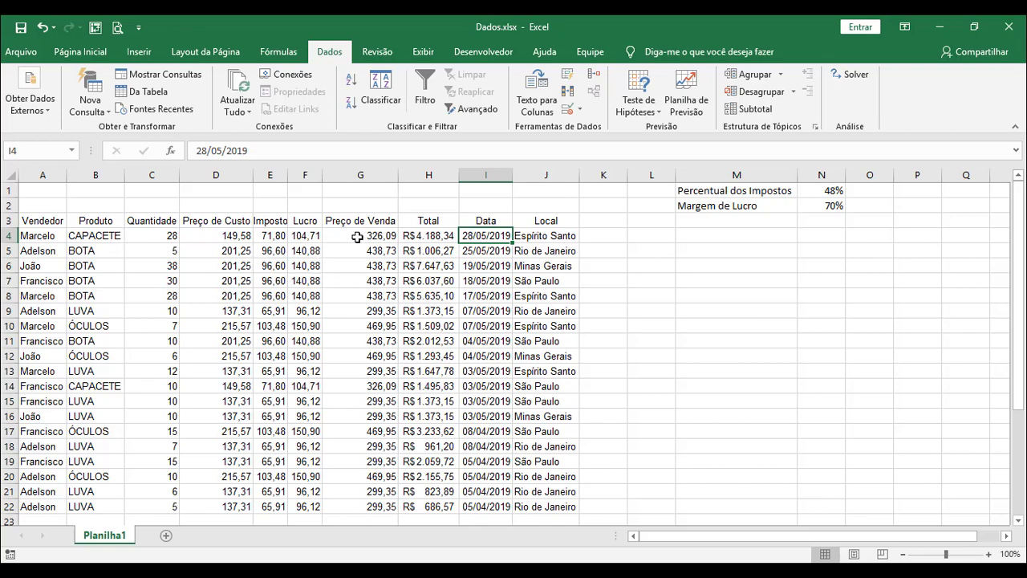
Turn on filtering for the sales table and filter the Produto column to show only LUVA.
click(421, 77)
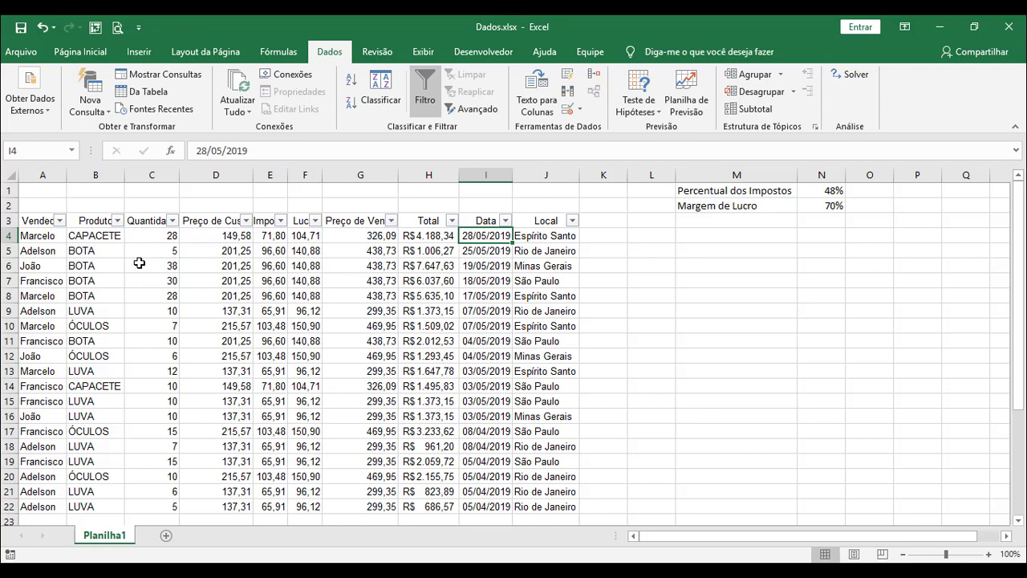
click(117, 221)
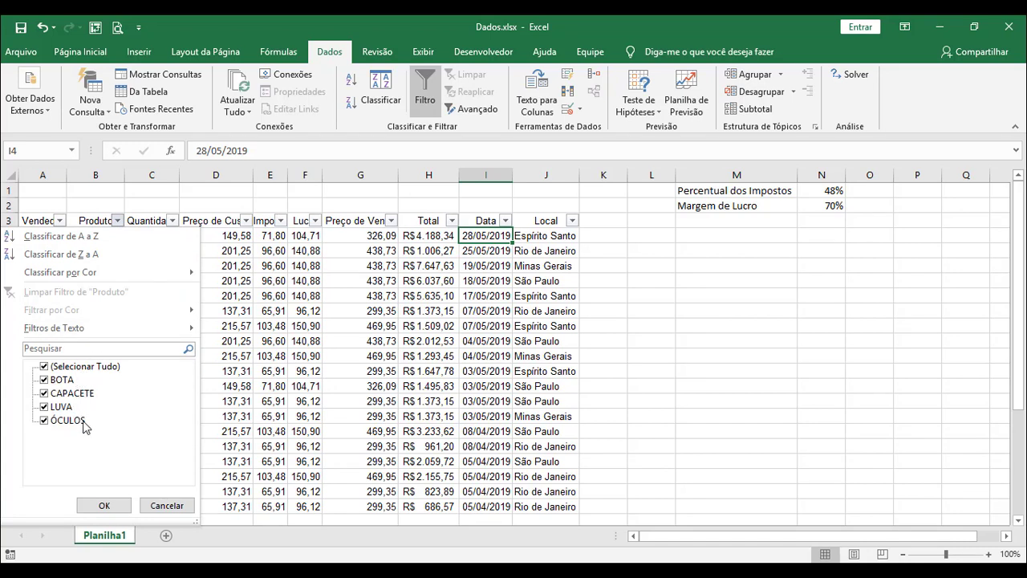
click(44, 368)
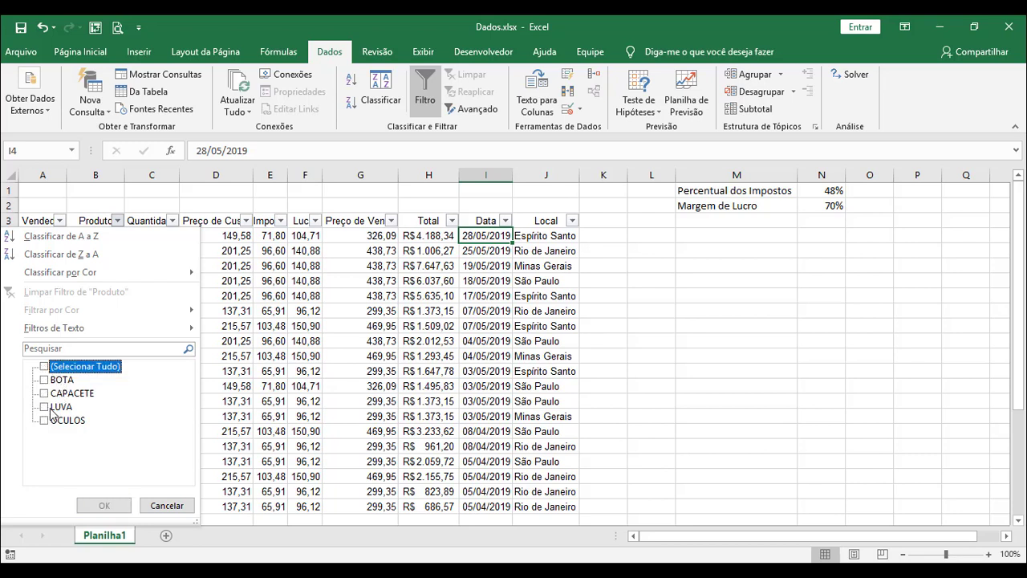
click(44, 407)
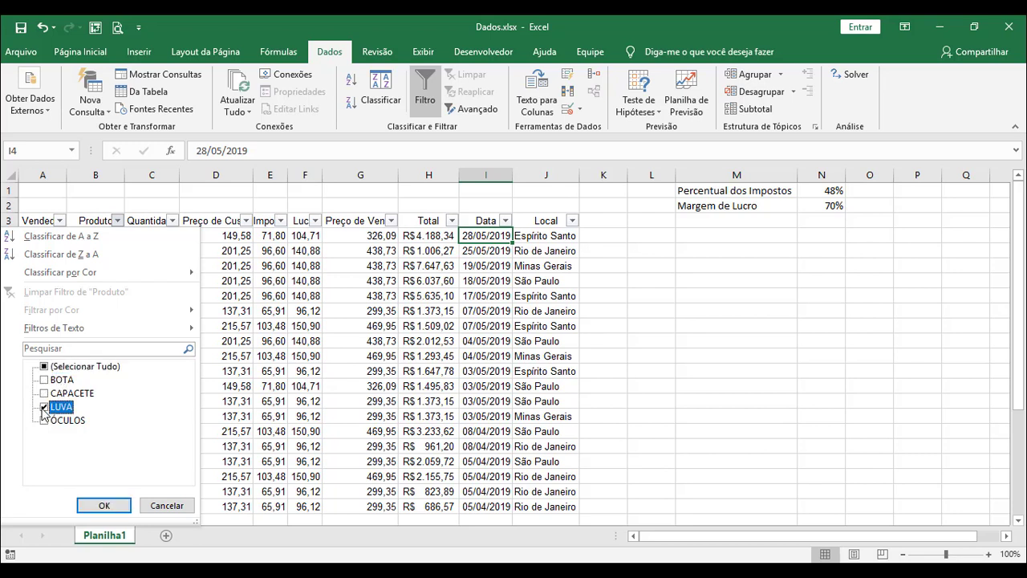
click(105, 505)
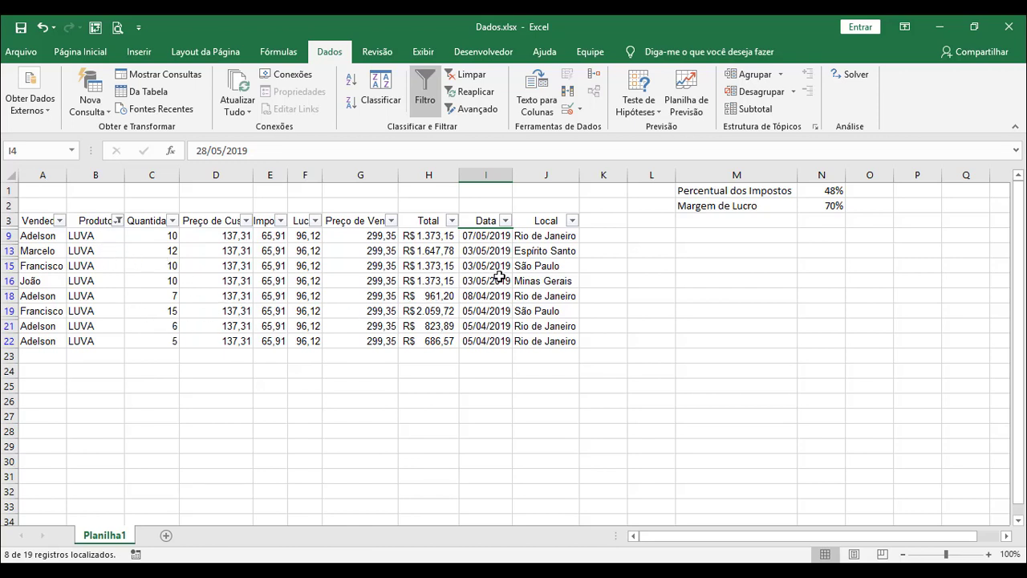
Filter the Local column to show only São Paulo.
click(572, 221)
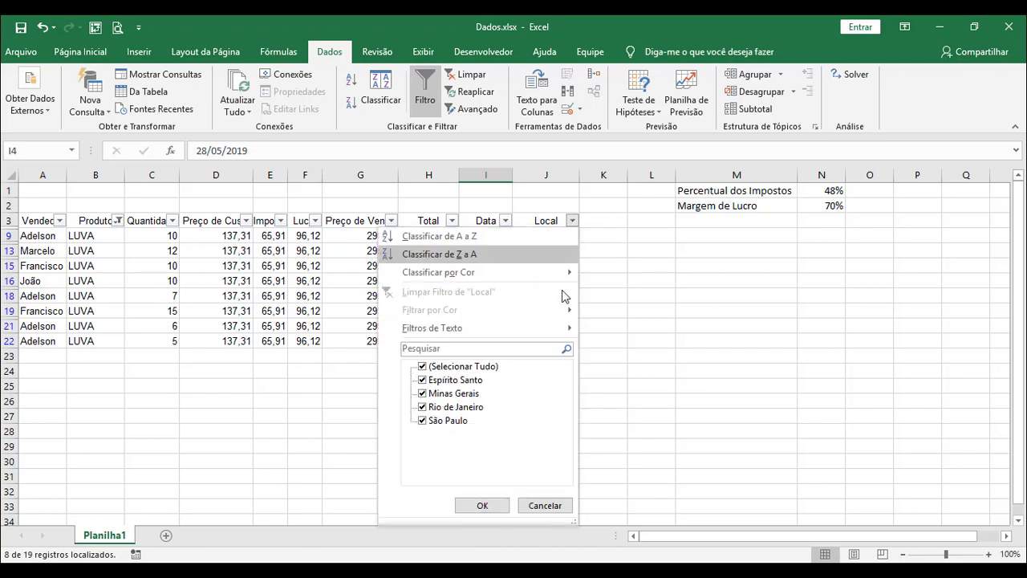
click(423, 367)
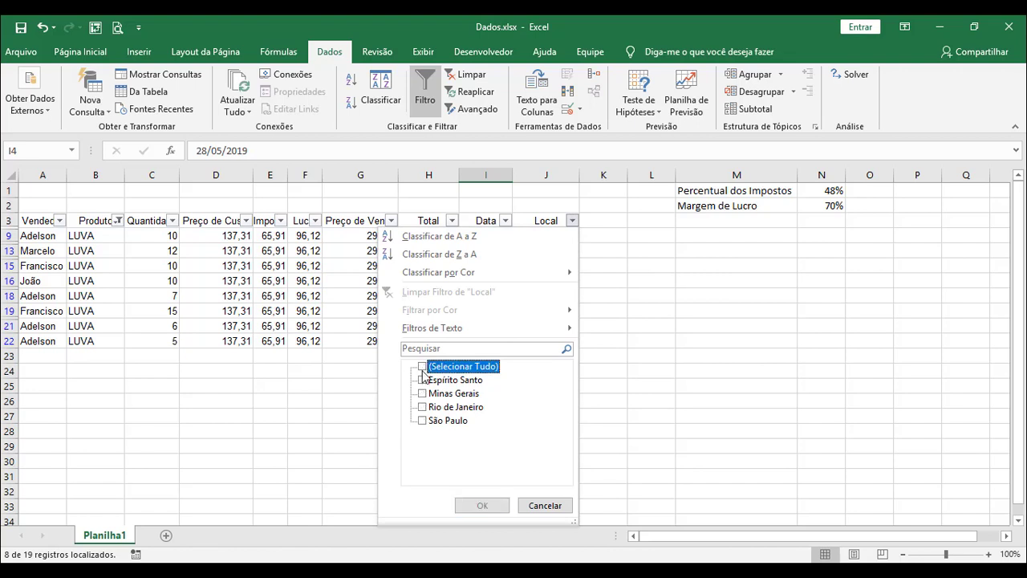
click(422, 421)
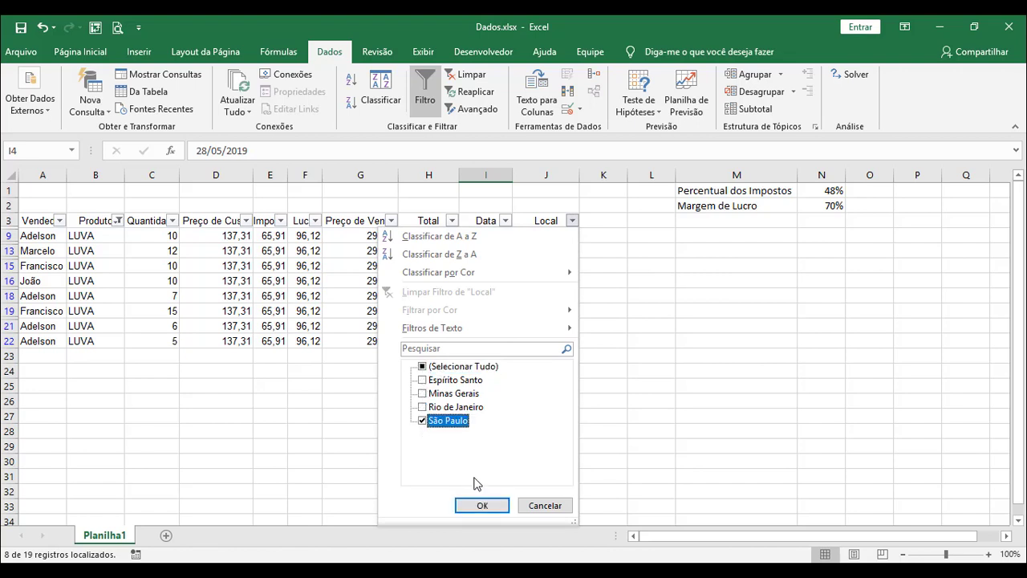
click(482, 505)
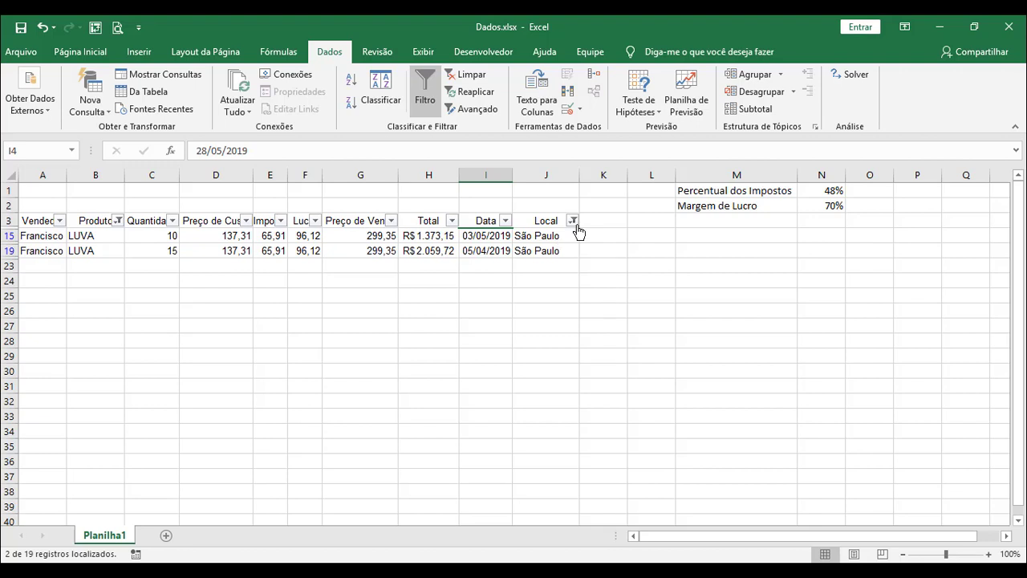
Reselect all values in the Local filter and in the Produto filter to show every record.
mouse_move(575, 225)
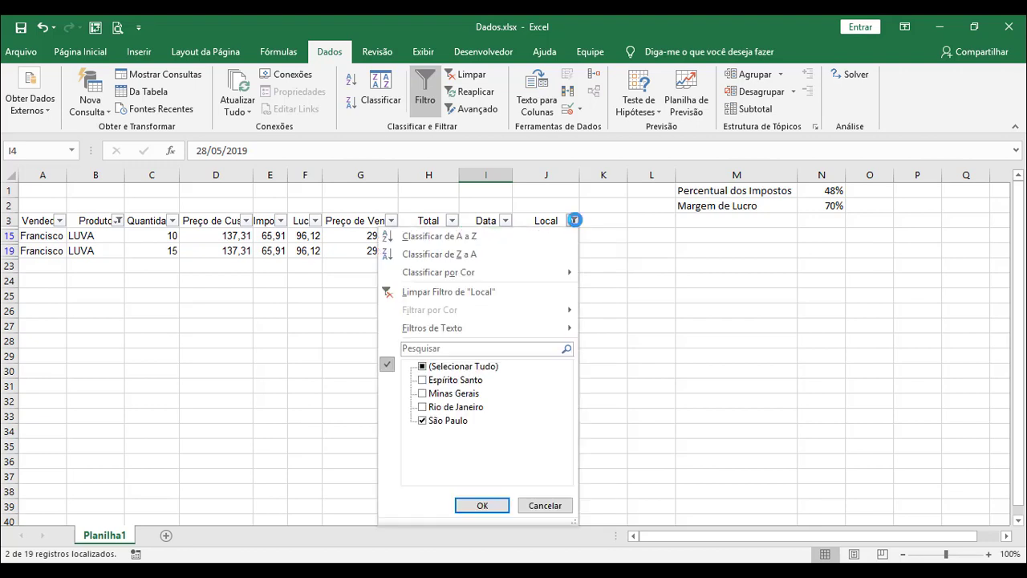
click(573, 221)
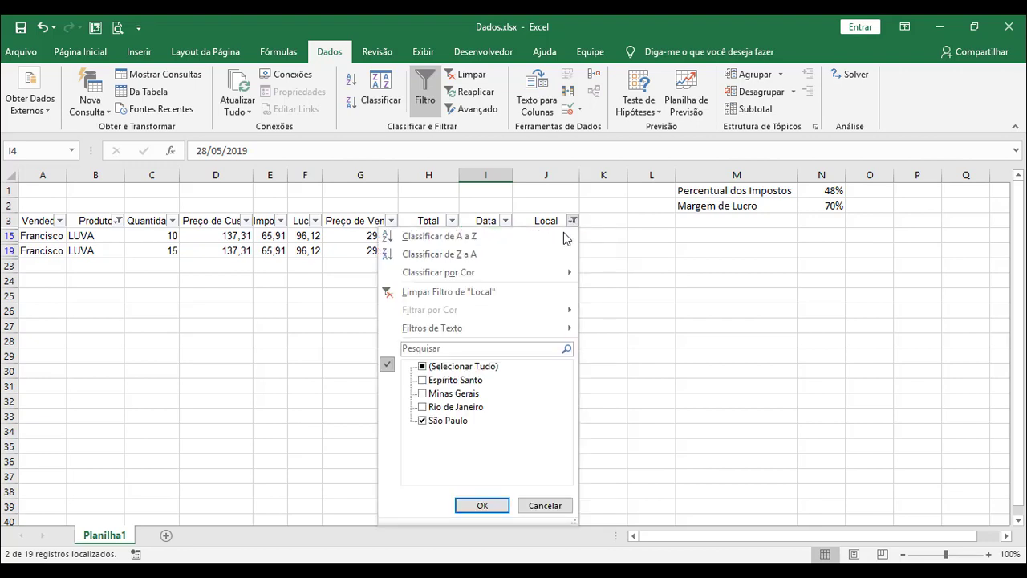
click(422, 367)
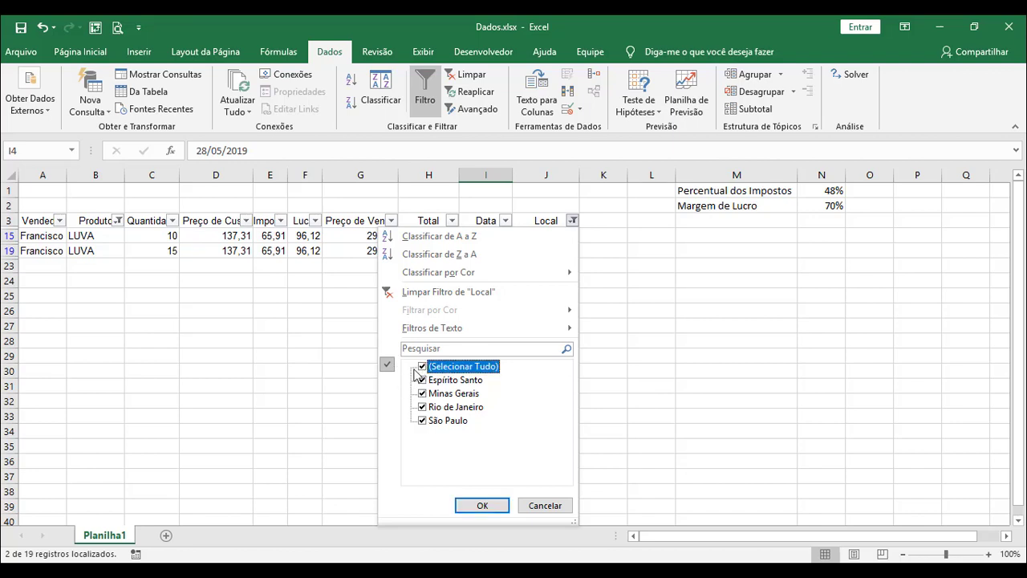
click(490, 506)
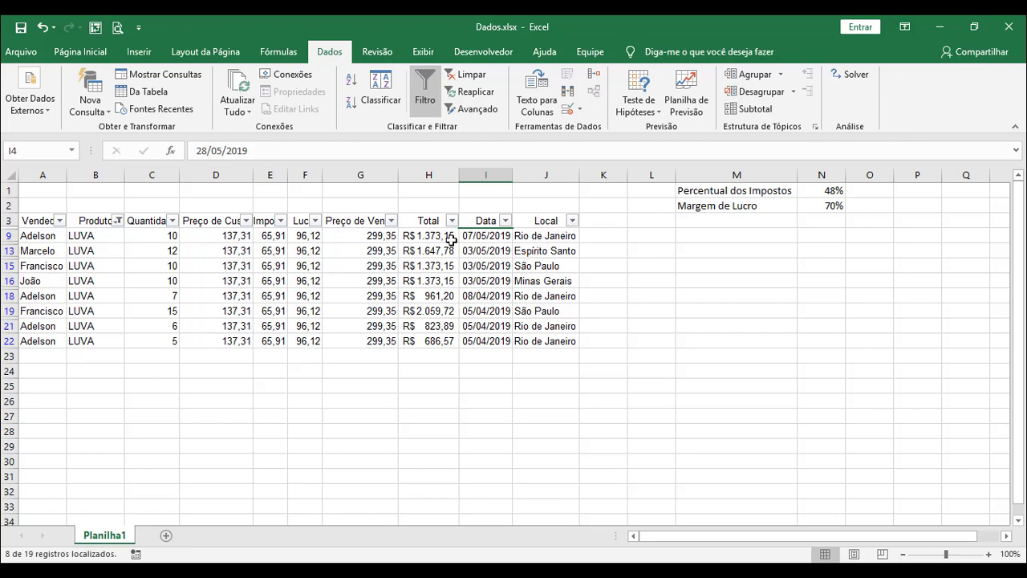
click(118, 224)
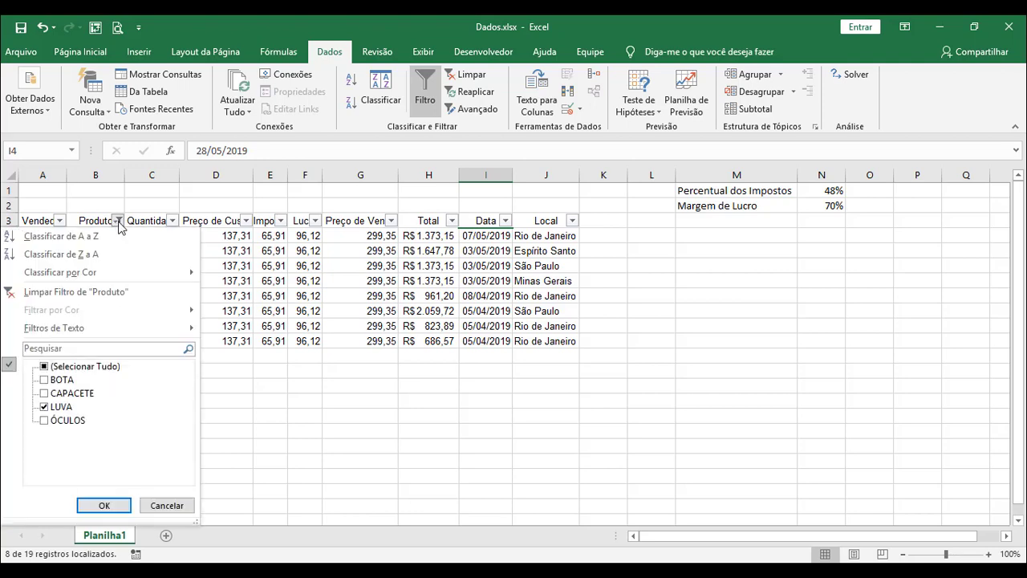
click(45, 367)
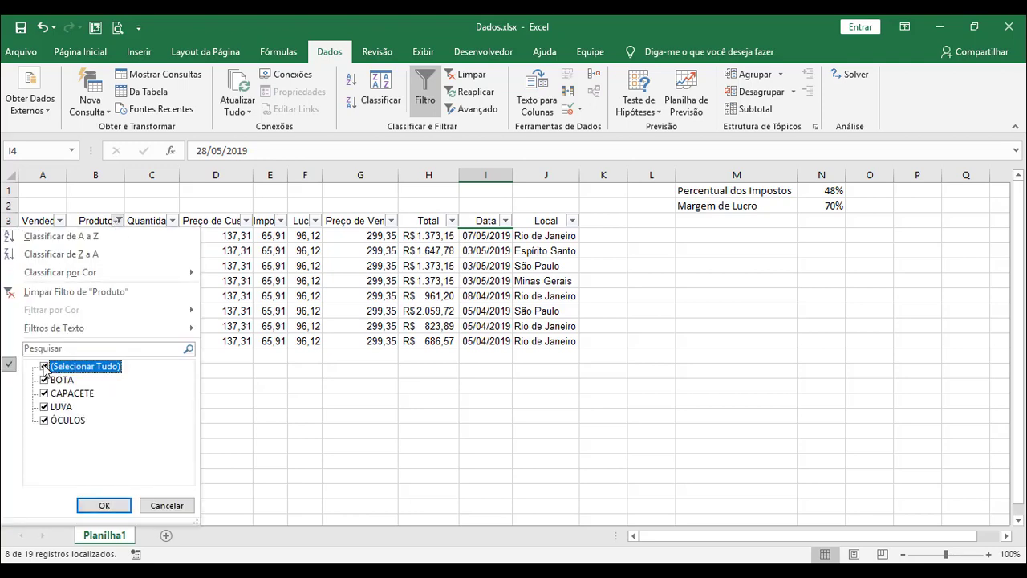
click(104, 504)
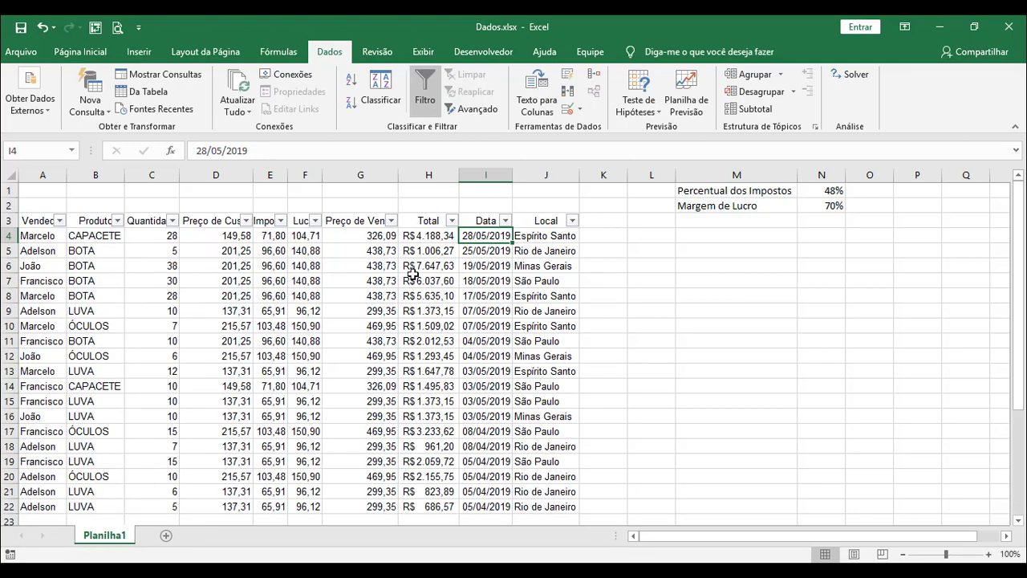
Filter the Produto column to show only CAPACETE.
click(117, 221)
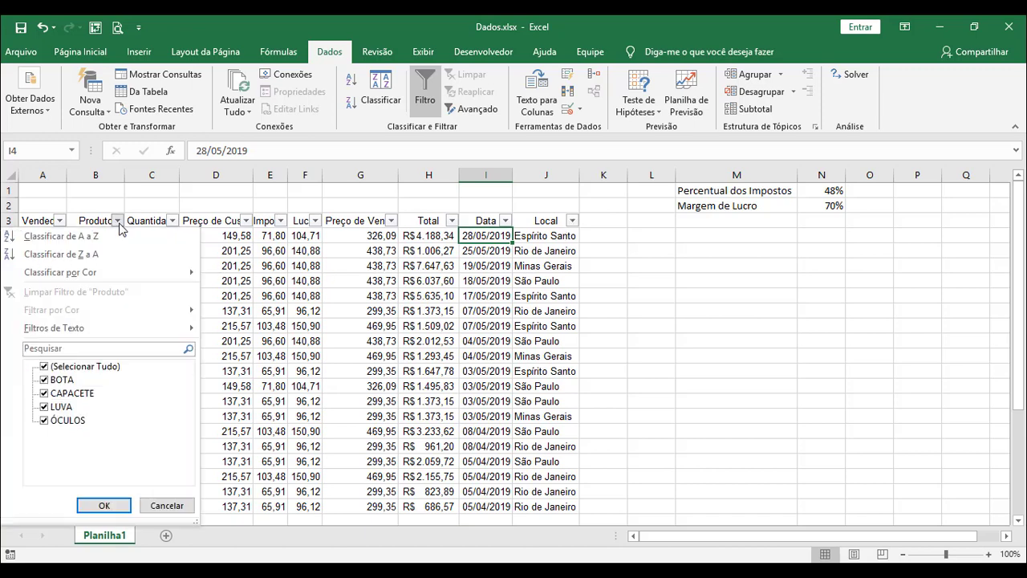
click(46, 369)
click(46, 393)
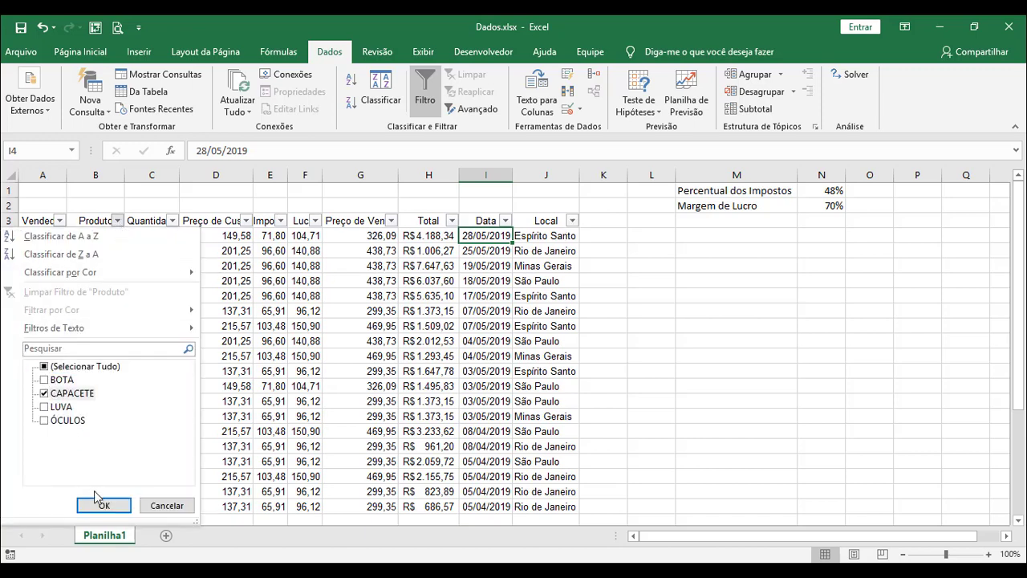
click(105, 506)
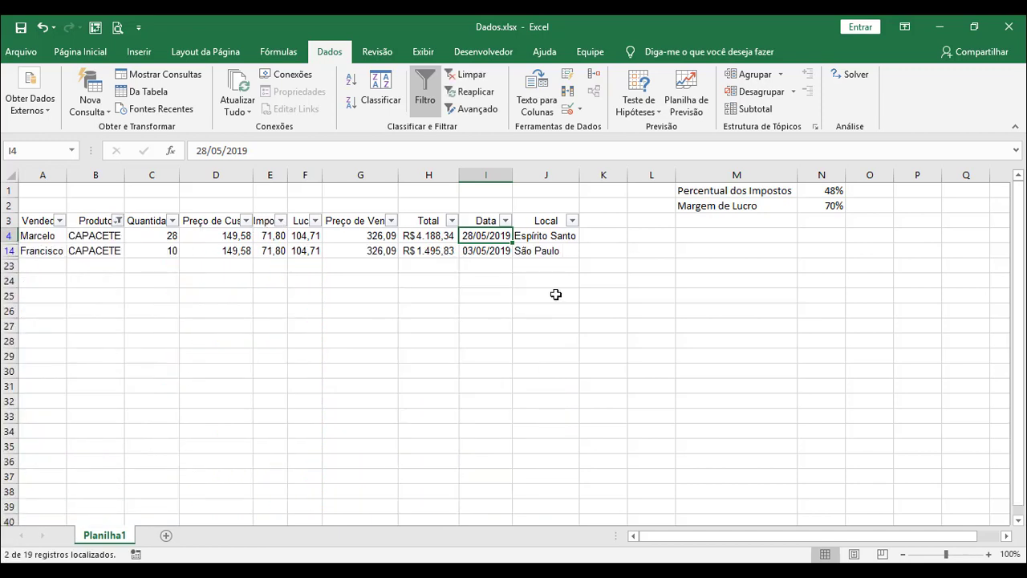
Turn filtering off to clear the Produto filter, and turn it back on for the table headers.
click(426, 91)
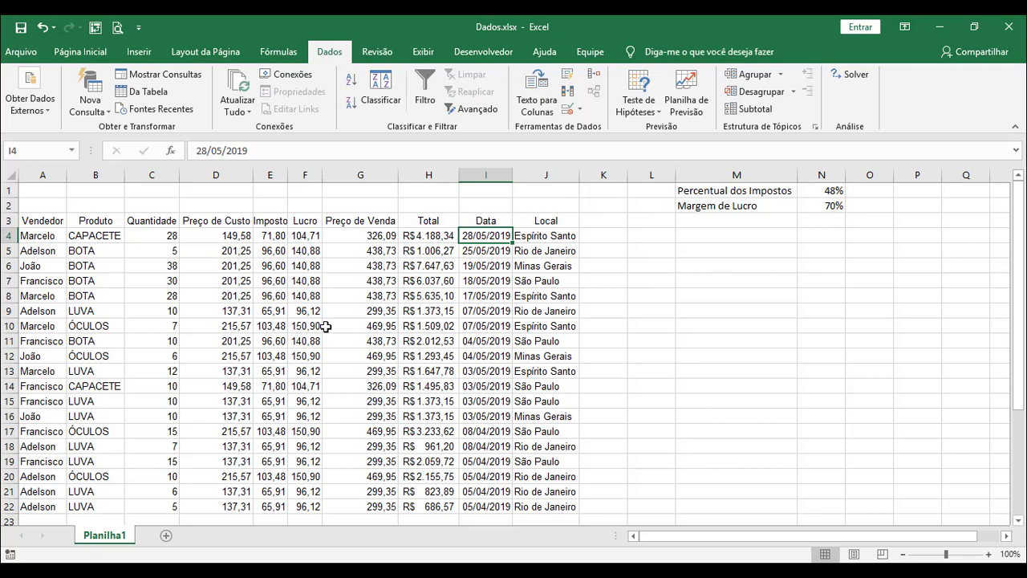
scroll(325, 327, down, 3)
scroll(327, 303, up, 3)
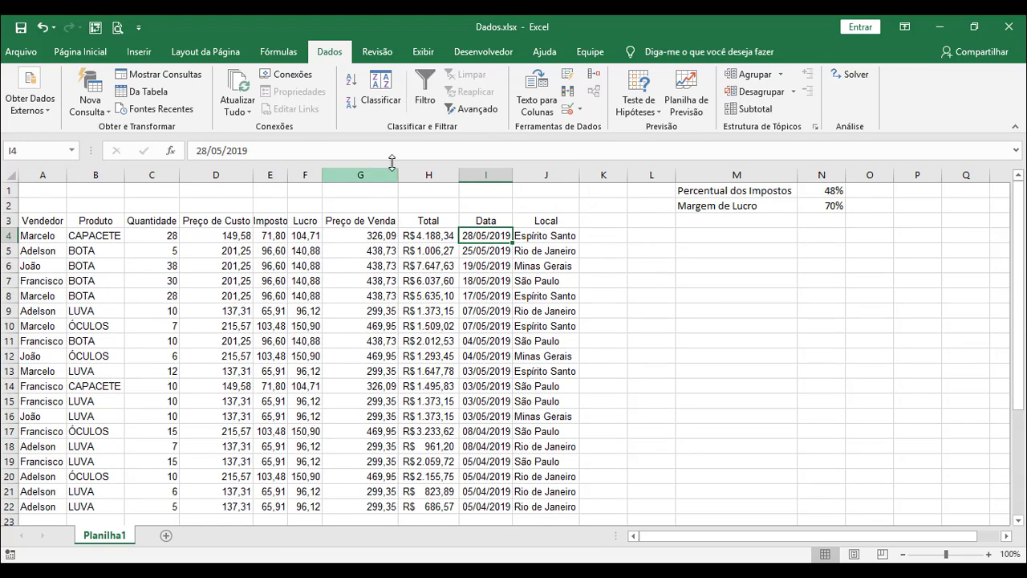
click(426, 103)
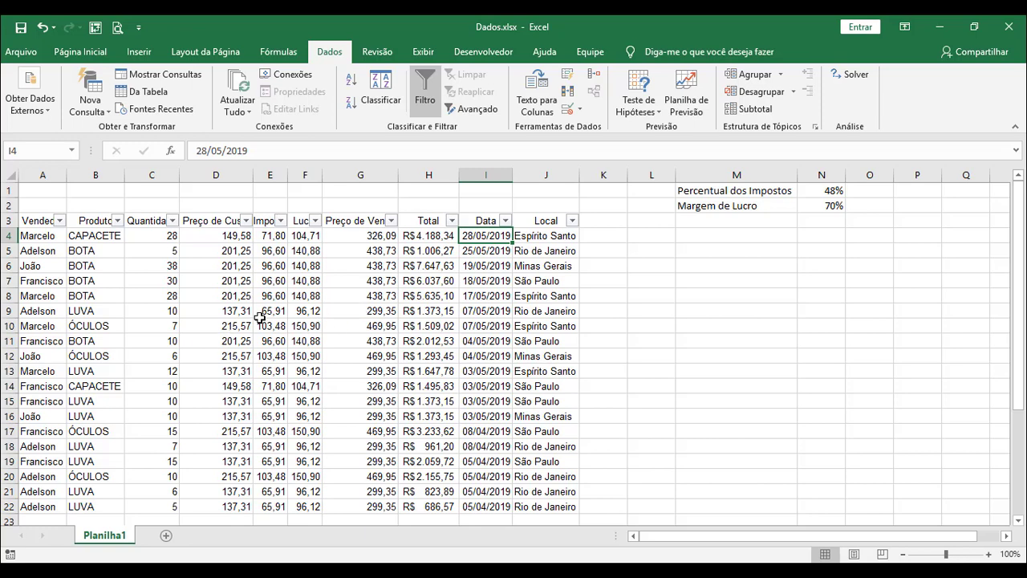
scroll(271, 313, down, 1)
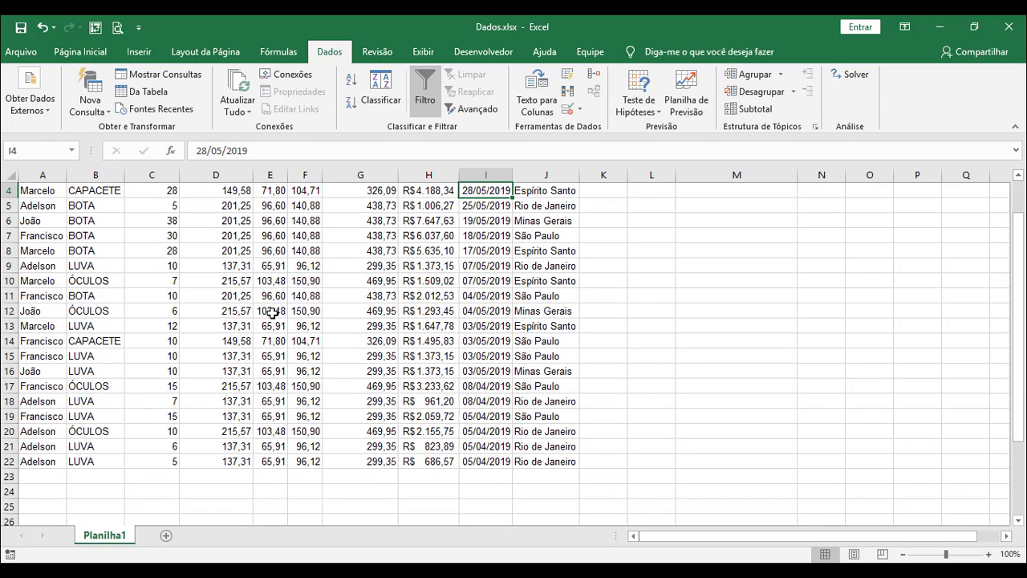
scroll(271, 313, up, 1)
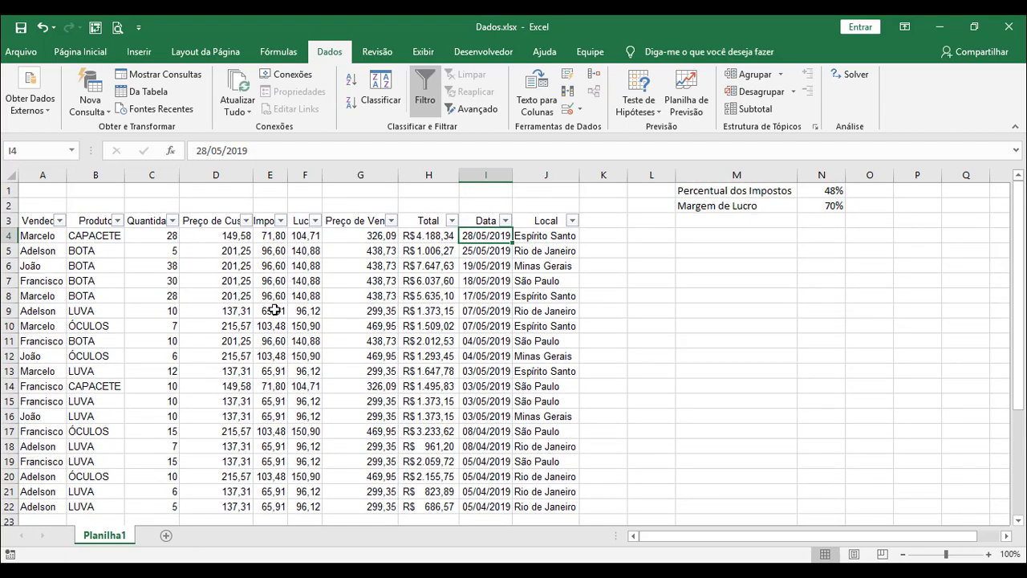
scroll(275, 310, down, 1)
scroll(279, 297, up, 1)
scroll(368, 328, down, 1)
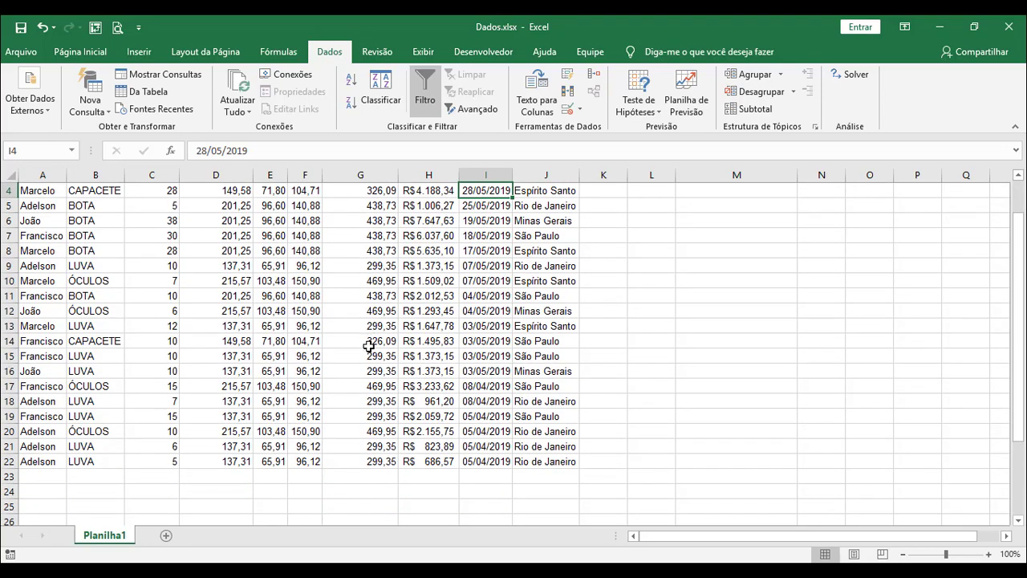
scroll(343, 326, up, 1)
scroll(344, 326, down, 1)
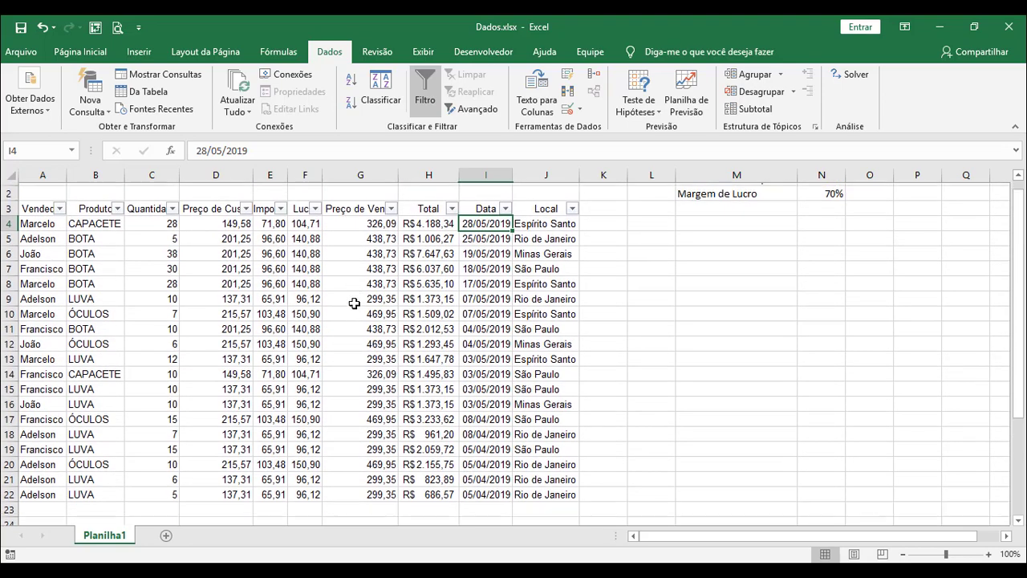
scroll(382, 233, up, 1)
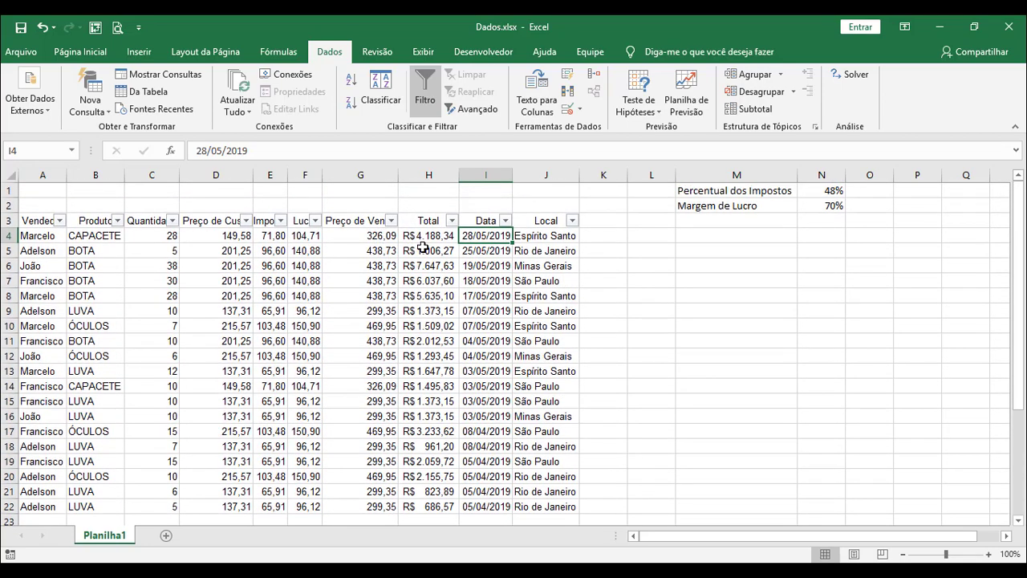
Total the Total column in cell H23 with an AutoSum formula, =SOMA(H4:H22), and review the formula.
scroll(446, 440, down, 2)
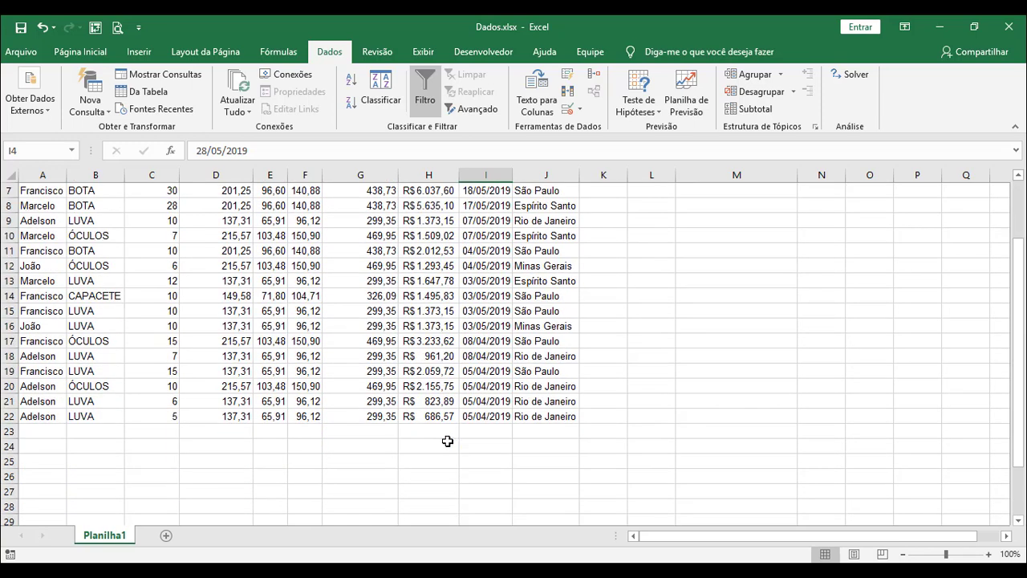
click(430, 431)
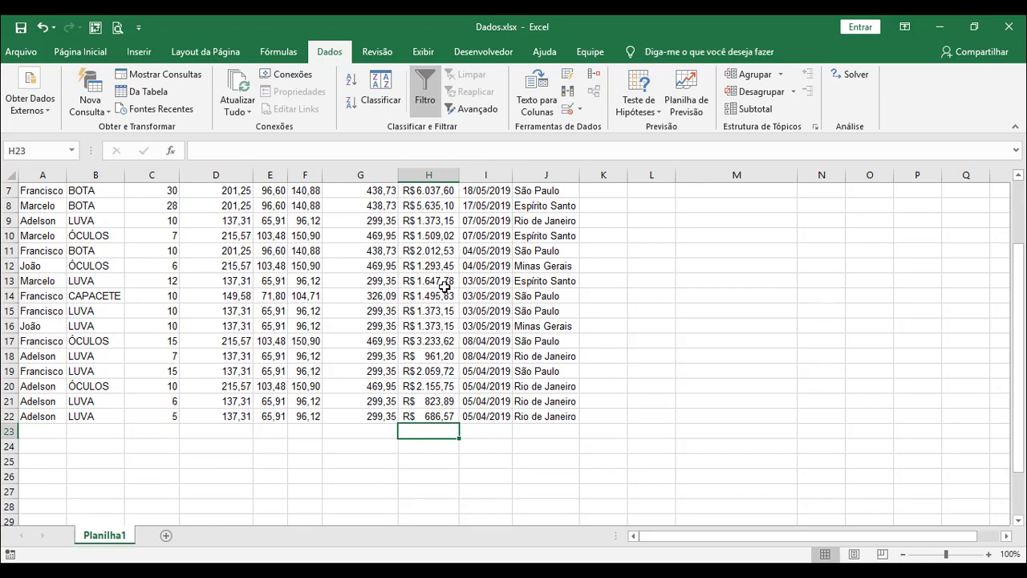
click(74, 56)
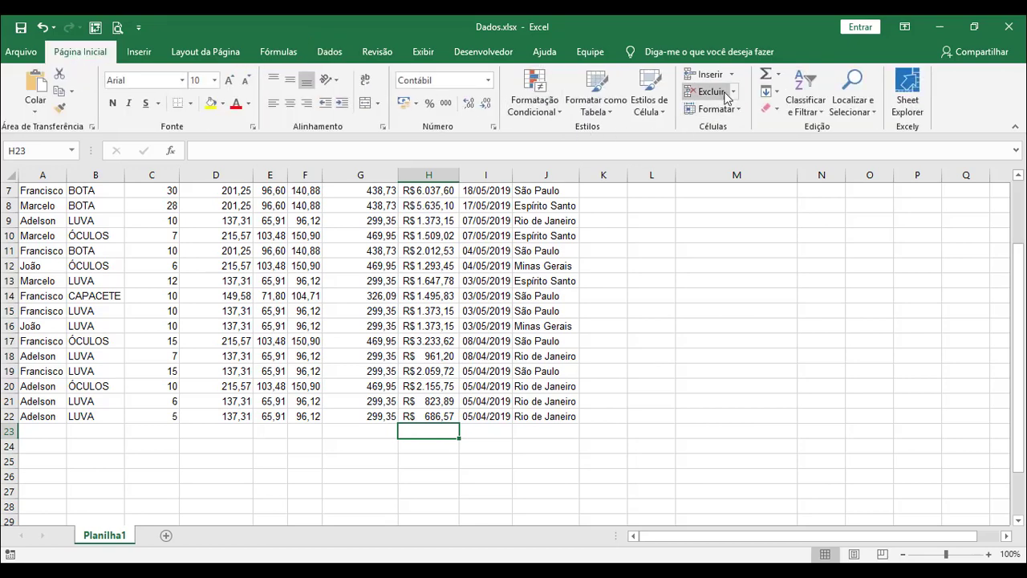
click(766, 77)
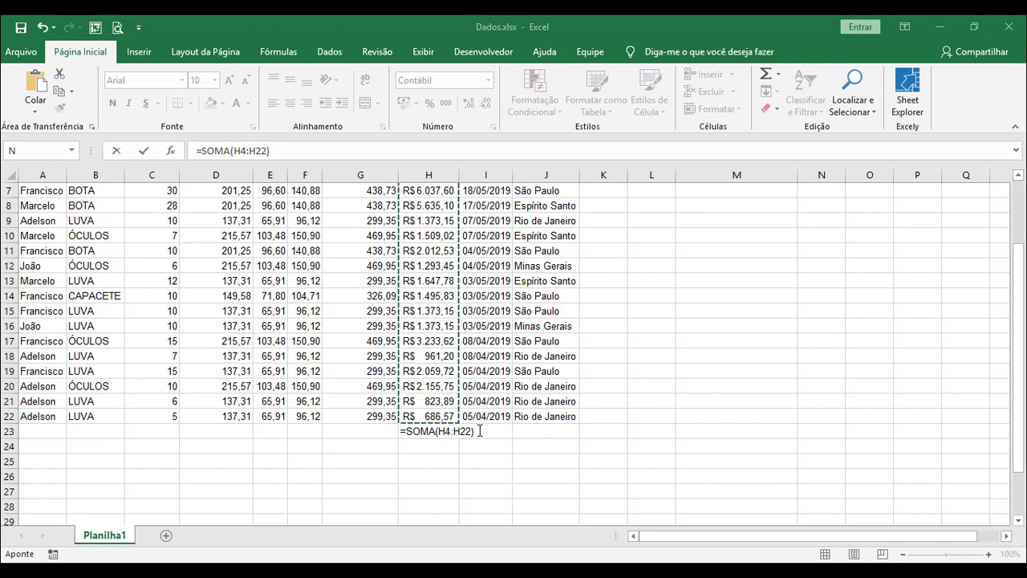
click(479, 431)
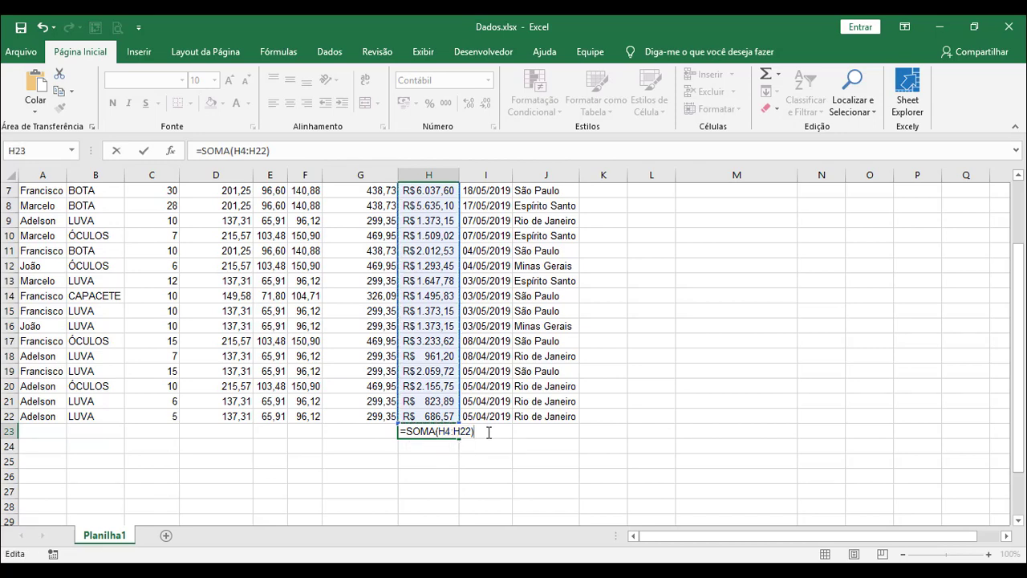
key(Return)
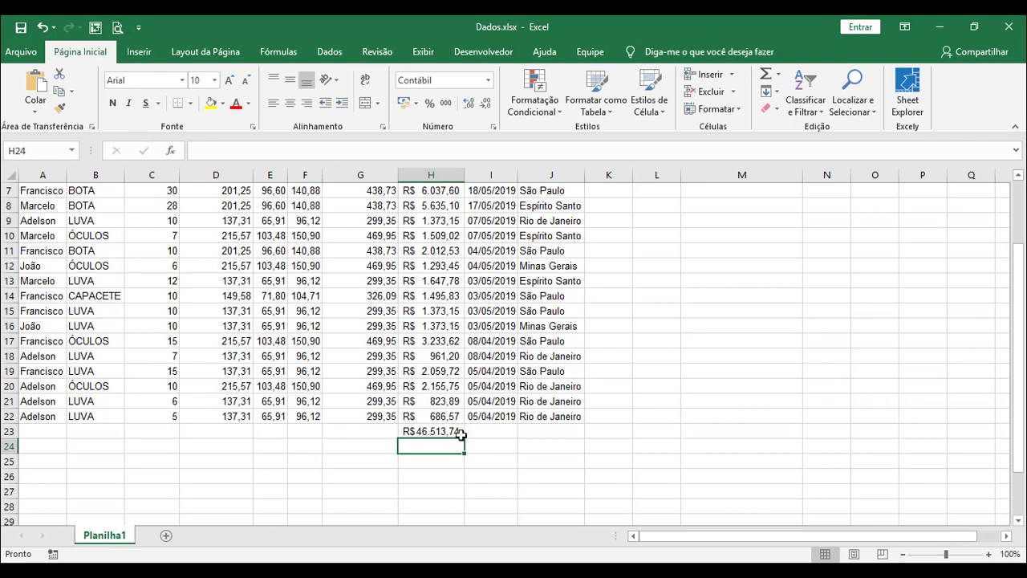
scroll(453, 380, up, 2)
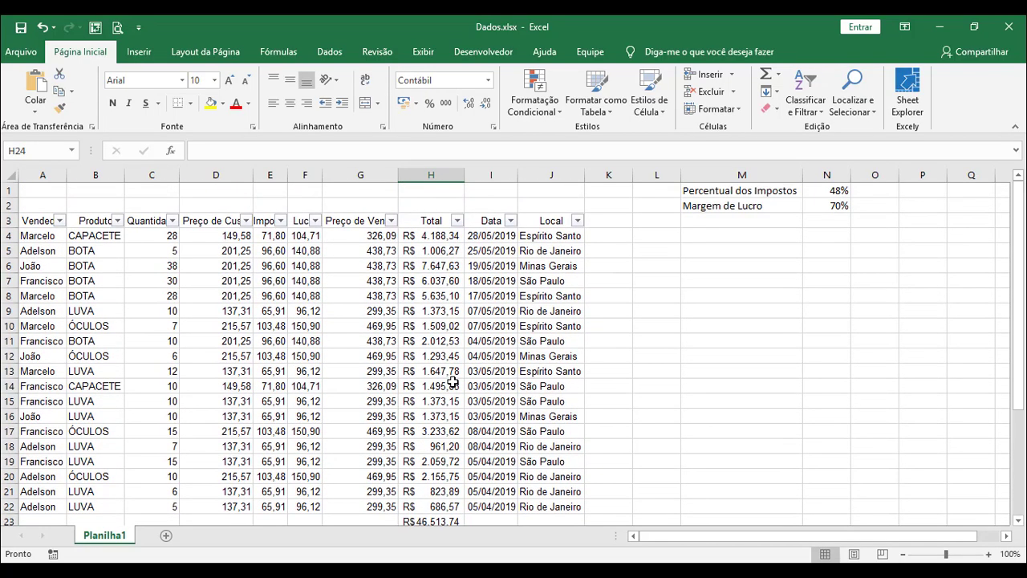
scroll(446, 373, down, 1)
click(429, 477)
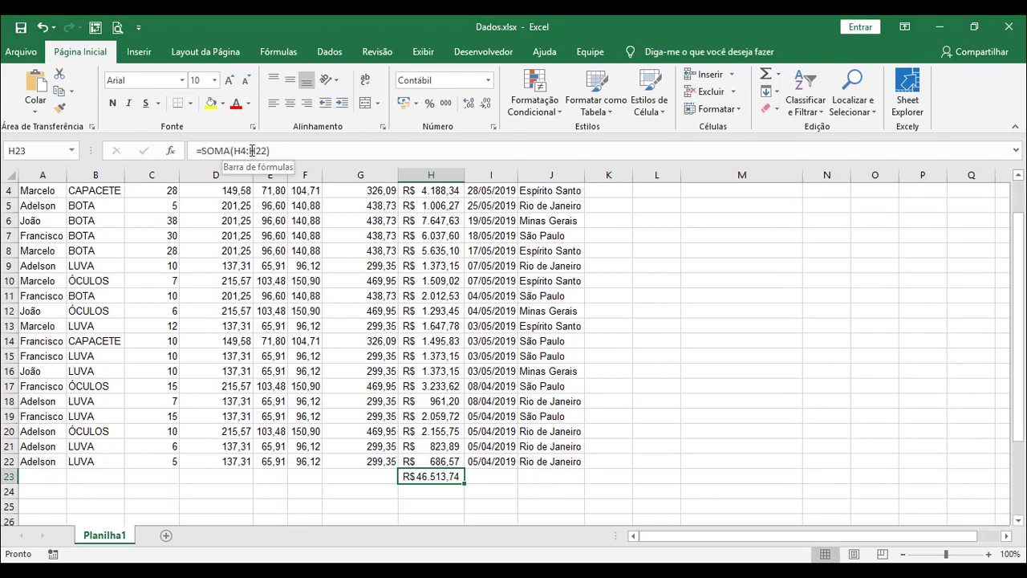
Filter the Local column to show only Rio de Janeiro.
scroll(436, 338, up, 1)
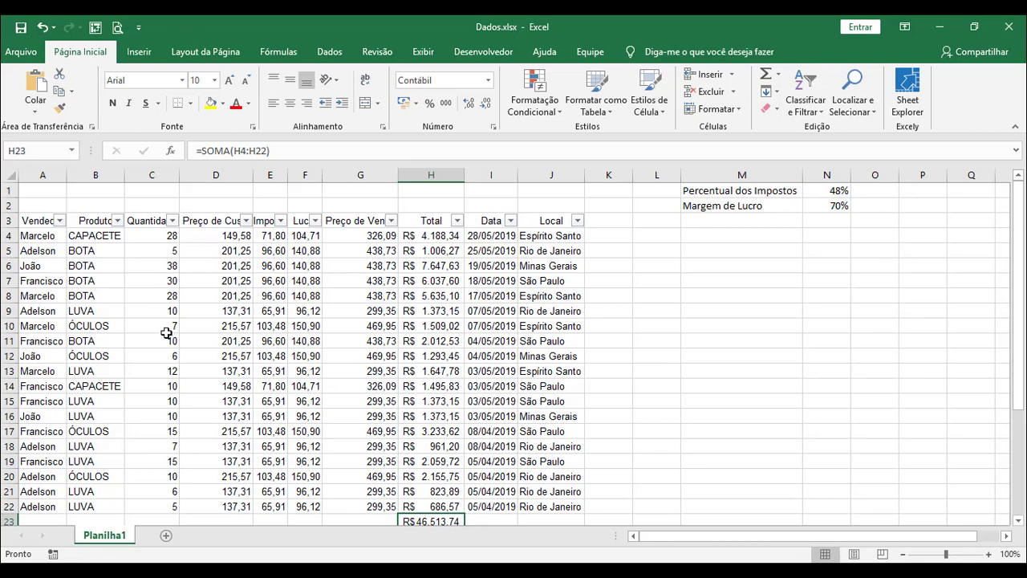
click(576, 221)
click(430, 367)
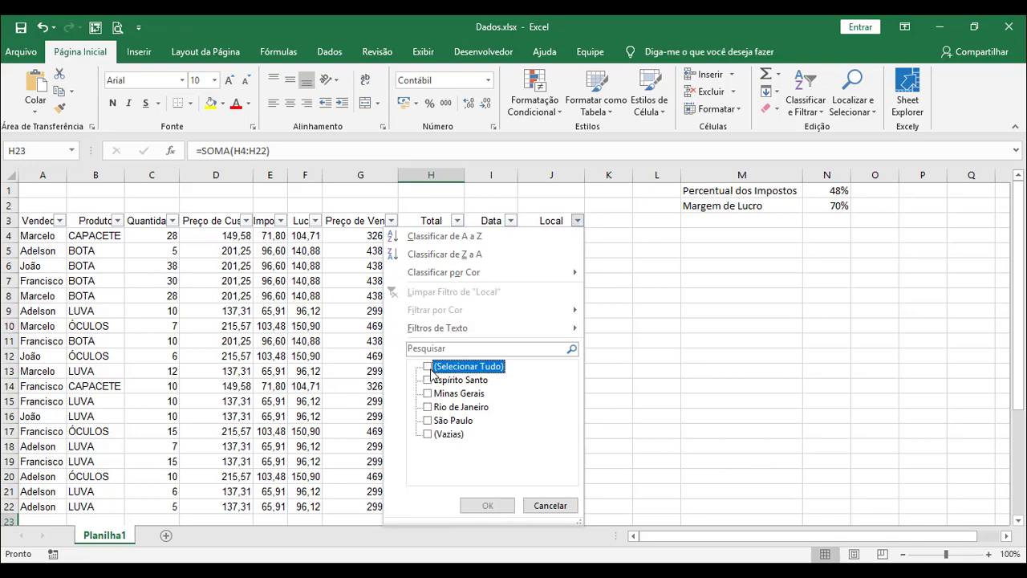
click(432, 407)
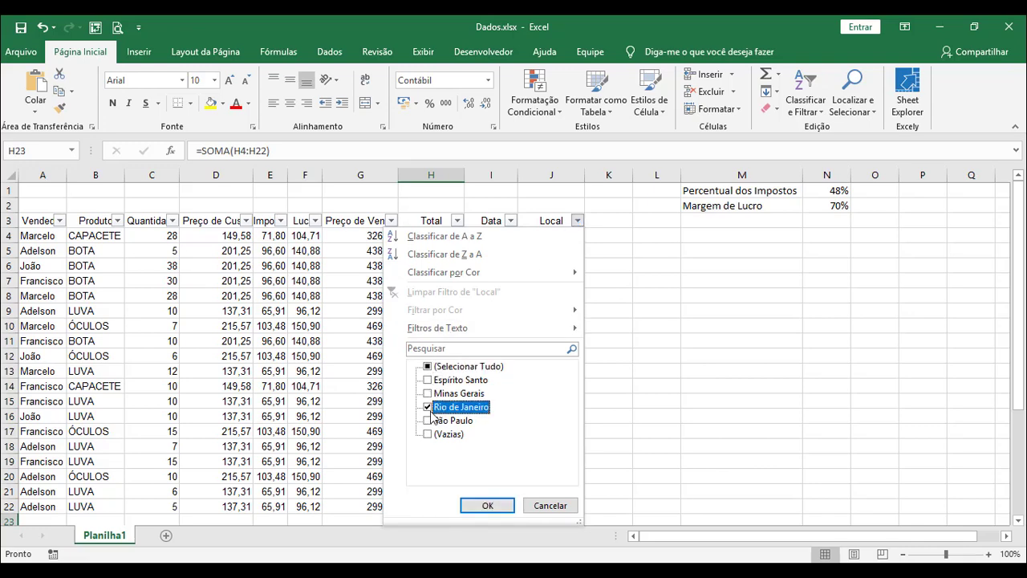
click(486, 504)
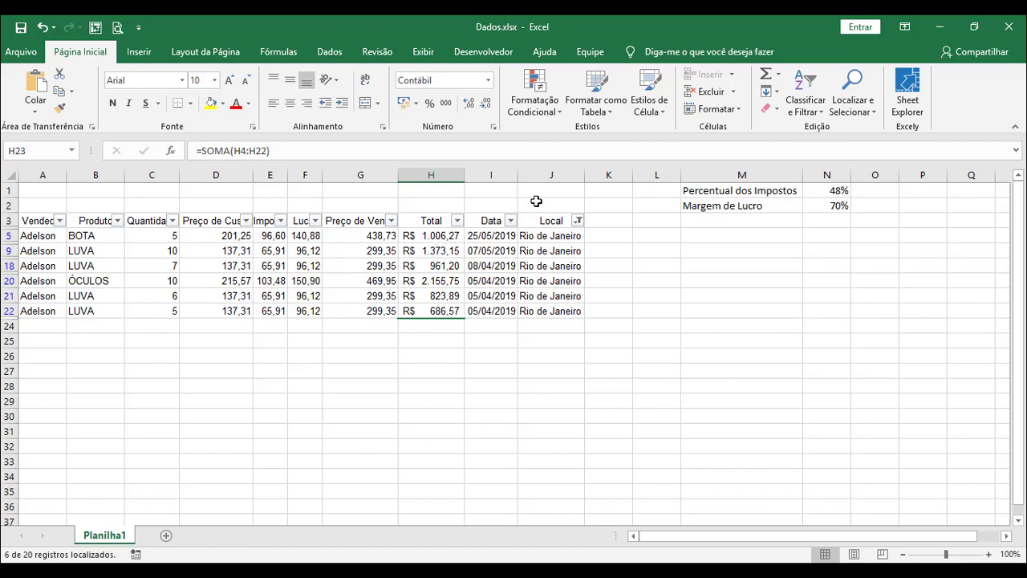
Reselect all values in the Local filter to show every record.
click(578, 220)
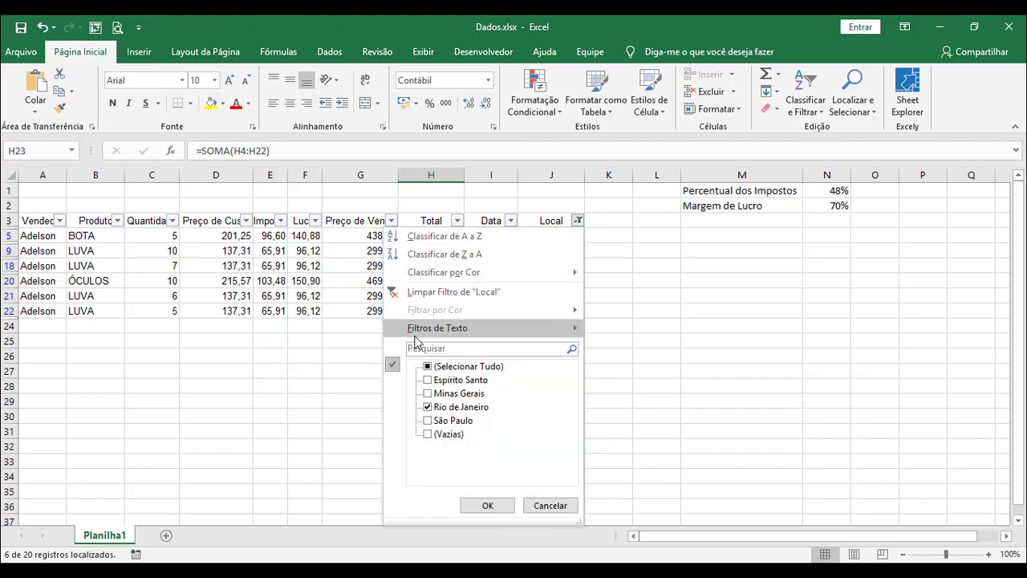
click(429, 367)
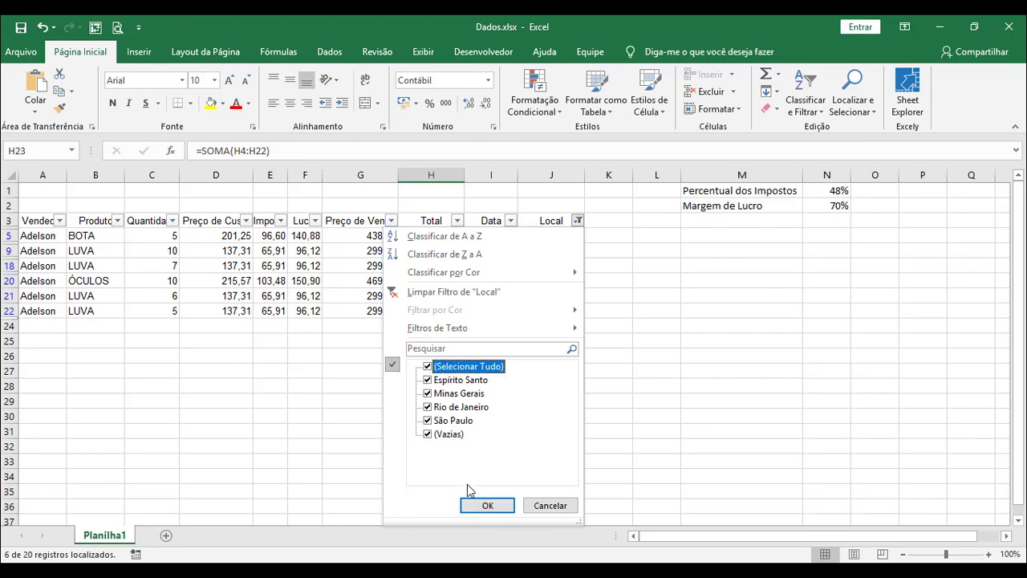
click(487, 505)
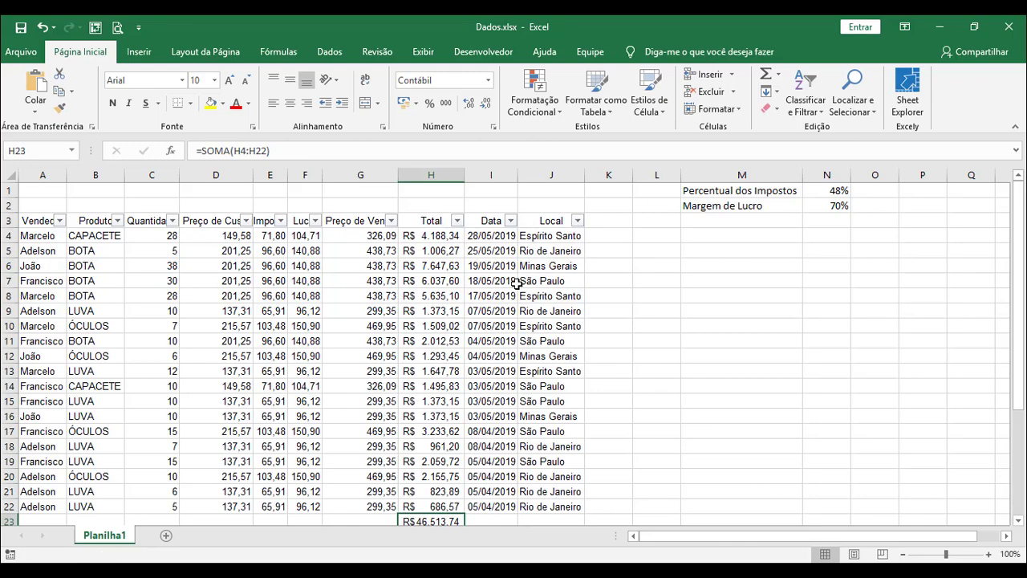
Replace the sum formula in cell H23 with =subtotal(9;h4:h22).
scroll(492, 309, down, 1)
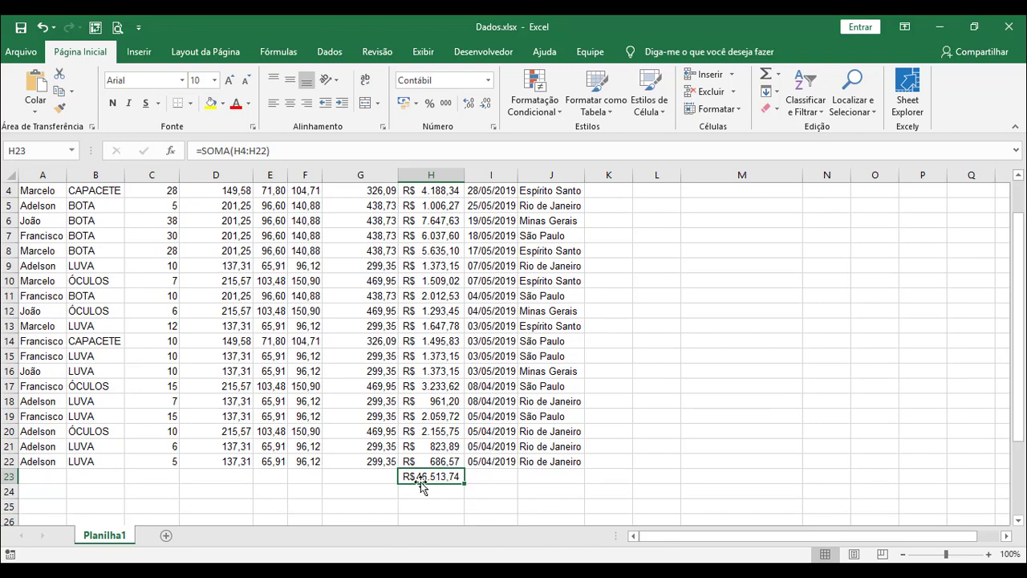
click(297, 155)
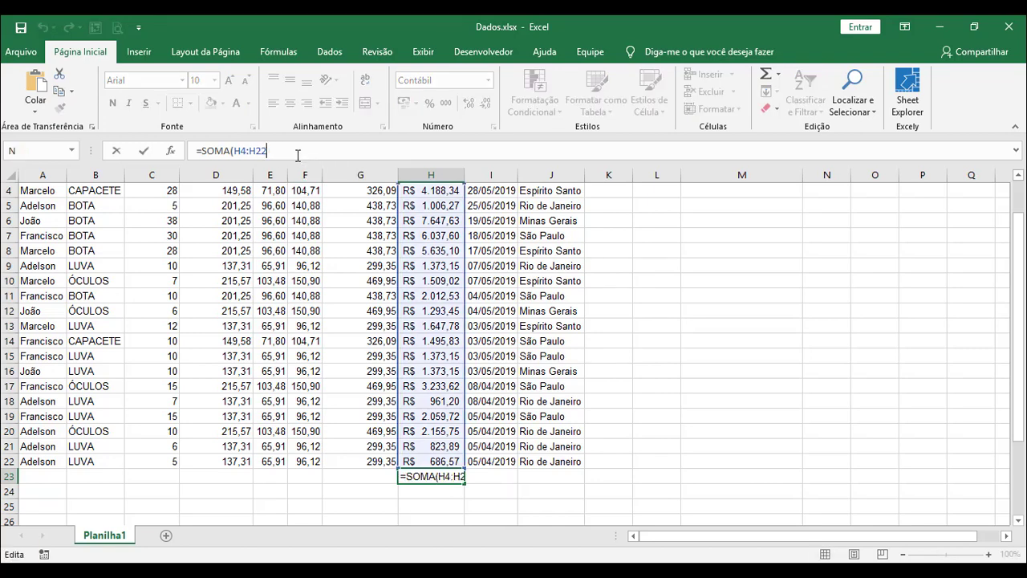
key(BackSpace)
key(BackSpace)
key(BackSpace)
key(BackSpace)
key(BackSpace)
key(BackSpace)
key(BackSpace)
key(BackSpace)
key(BackSpace)
key(BackSpace)
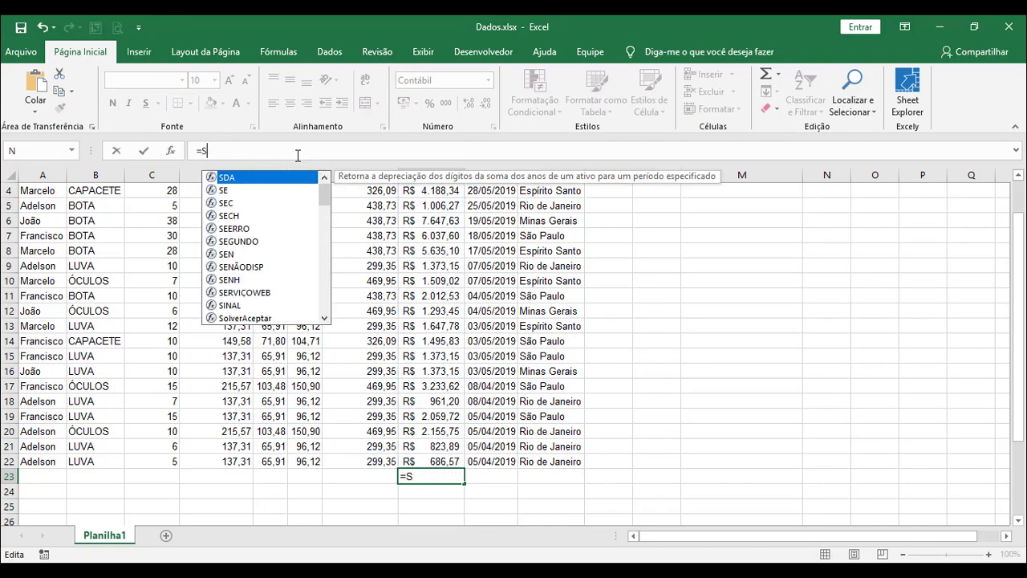
key(BackSpace)
text(sub)
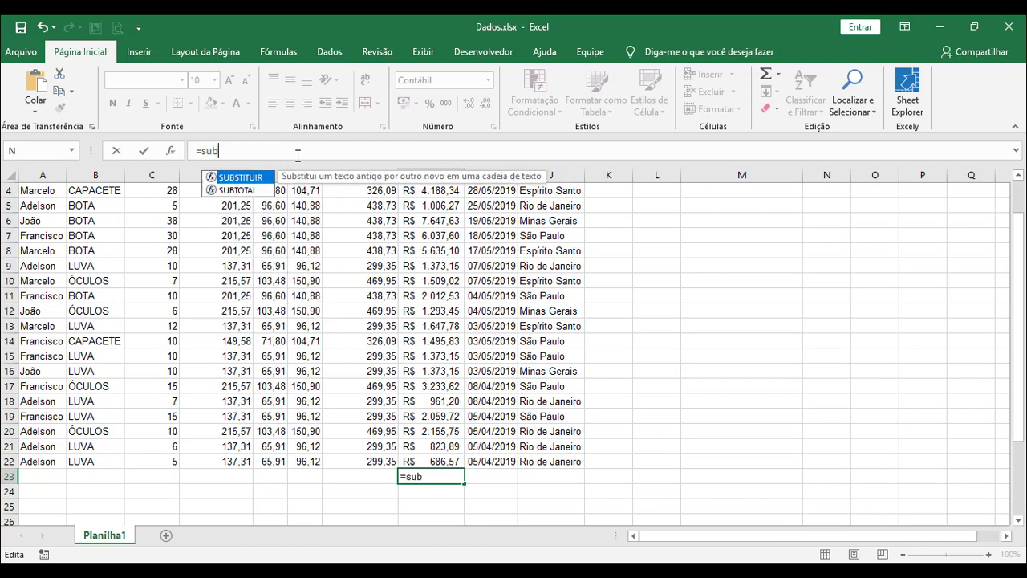
text(total)
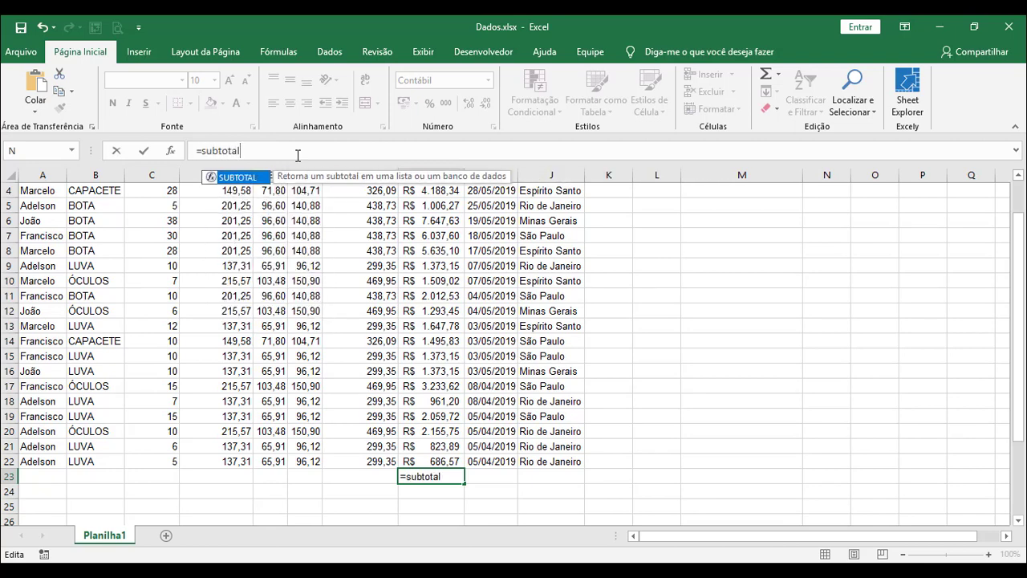
text((9)
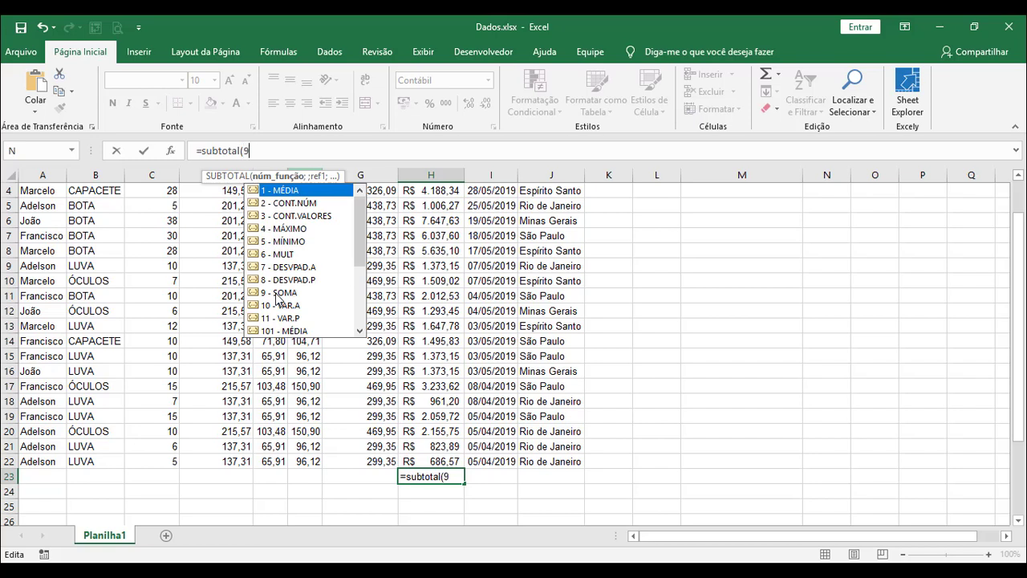
text(;)
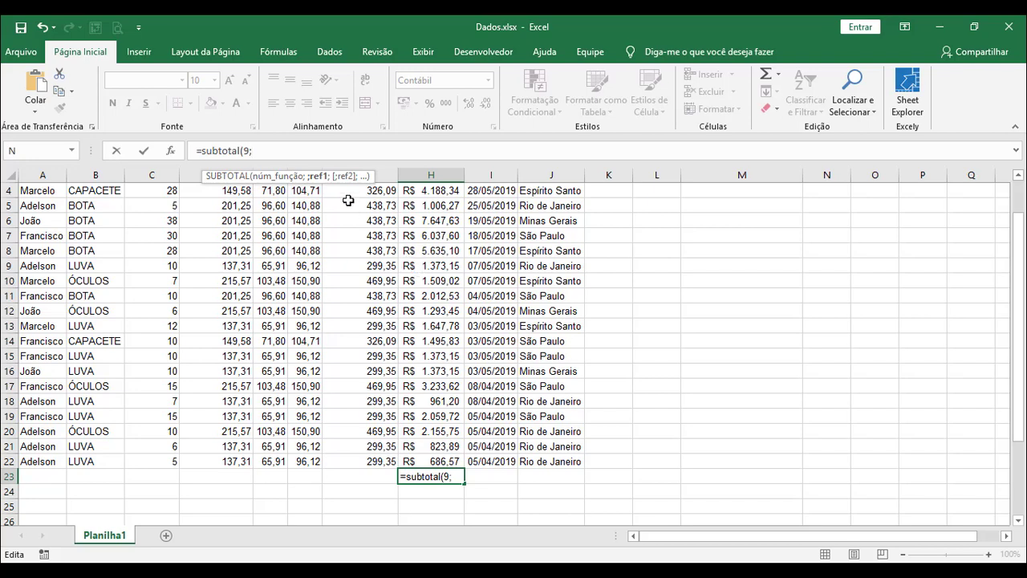
text(h4)
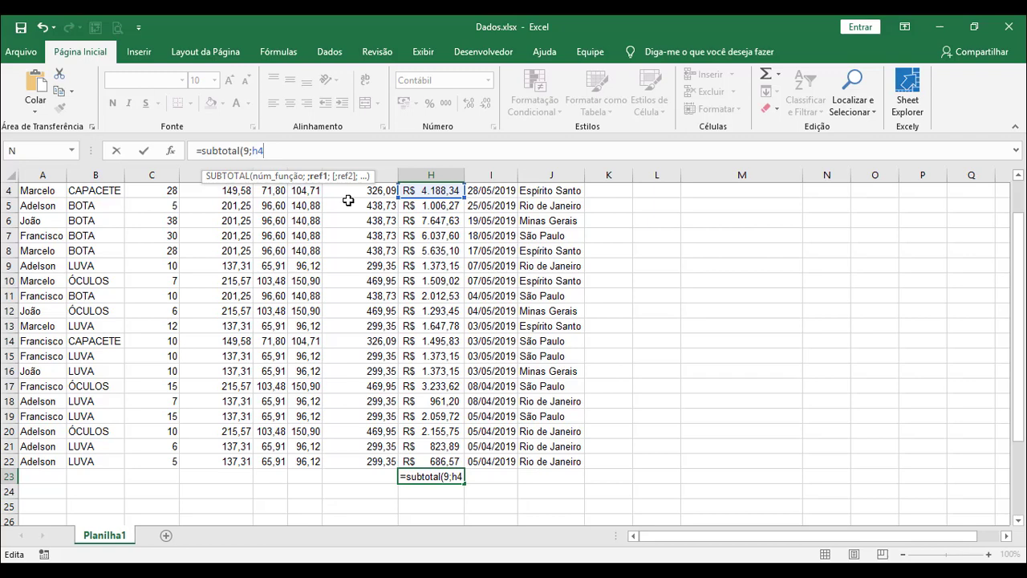
text(:h22)
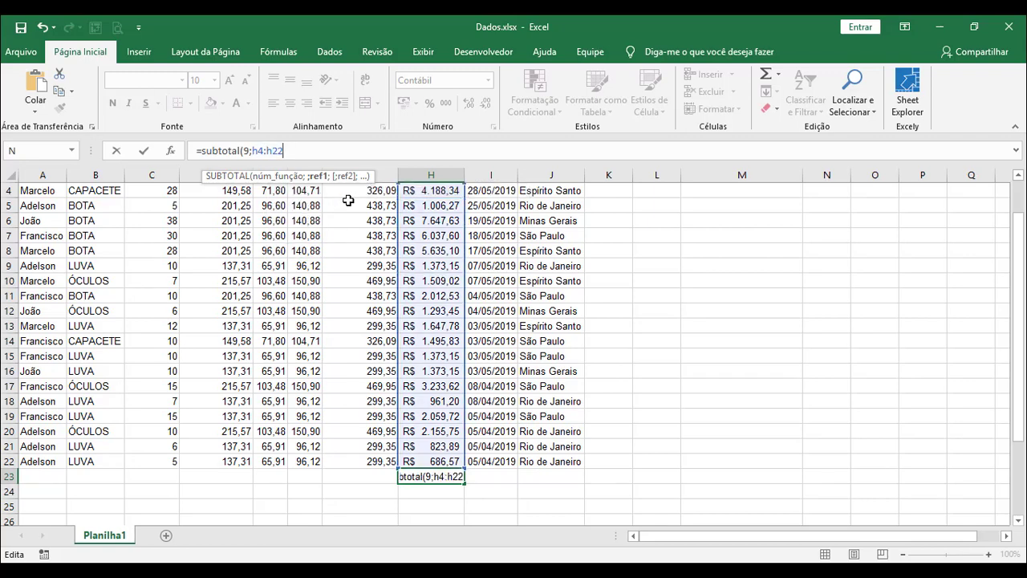
text())
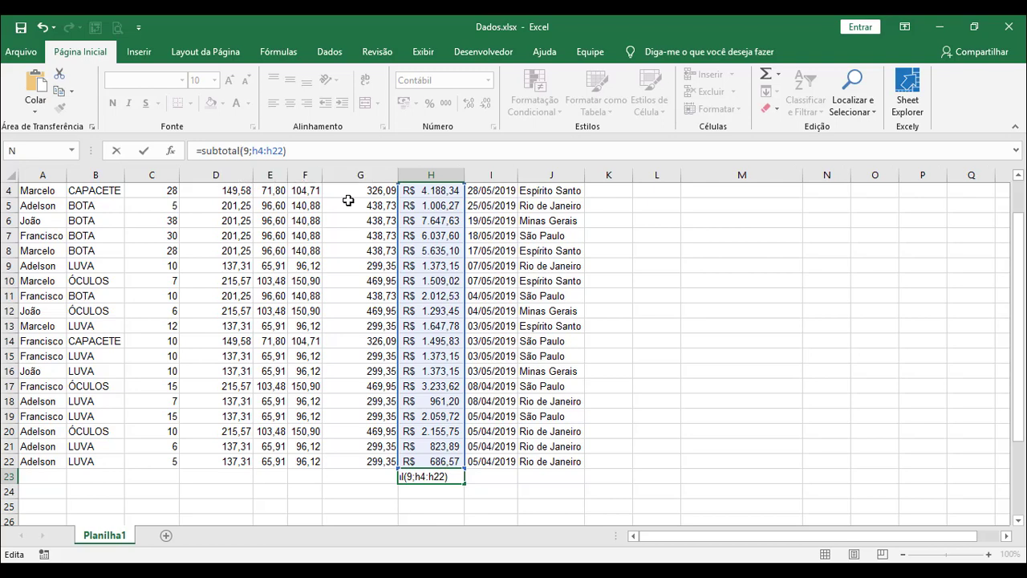
key(Return)
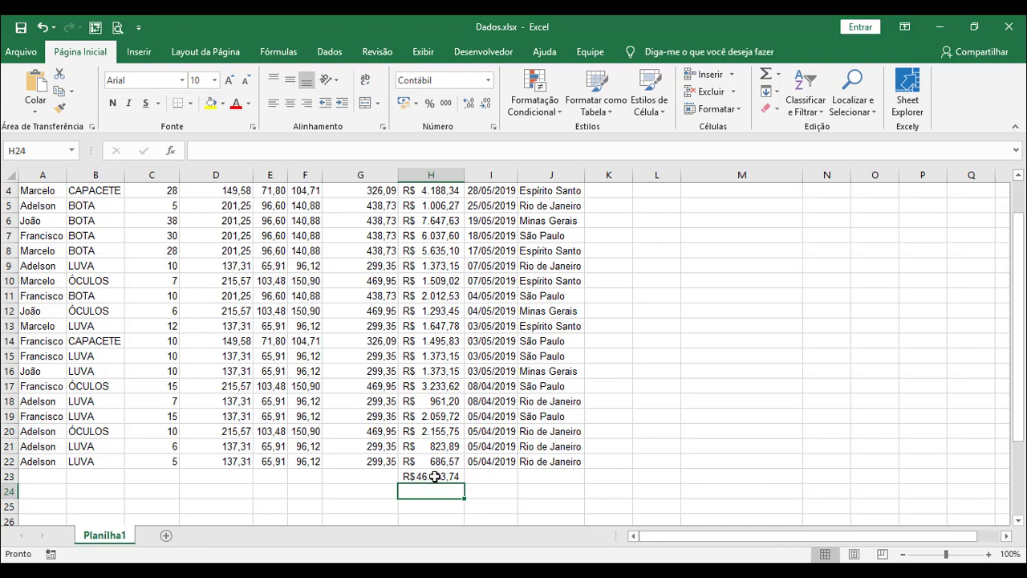
Filter the Local column by Rio de Janeiro only, with the subtotal formula in place below the Total column.
scroll(442, 412, up, 1)
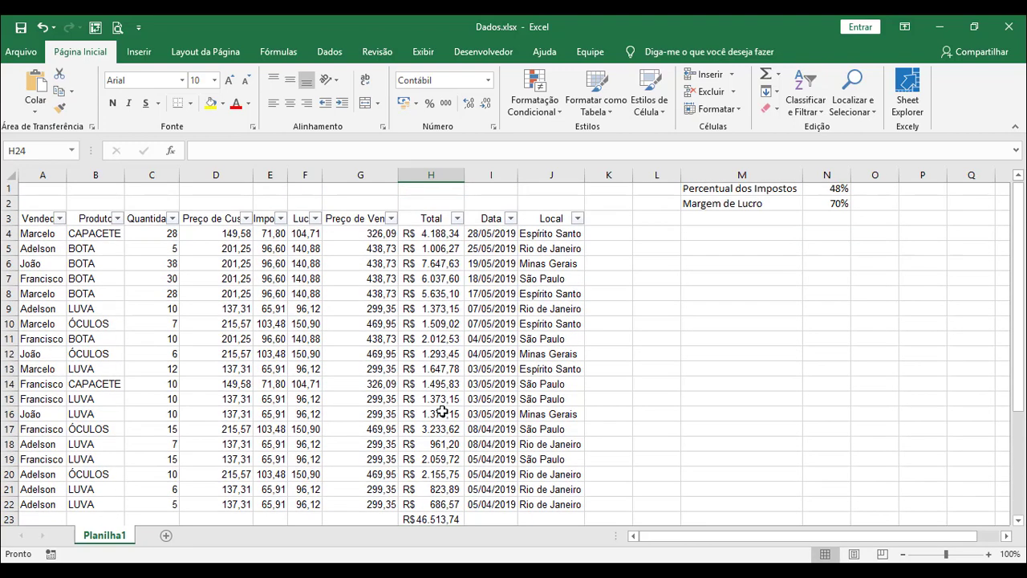
click(580, 226)
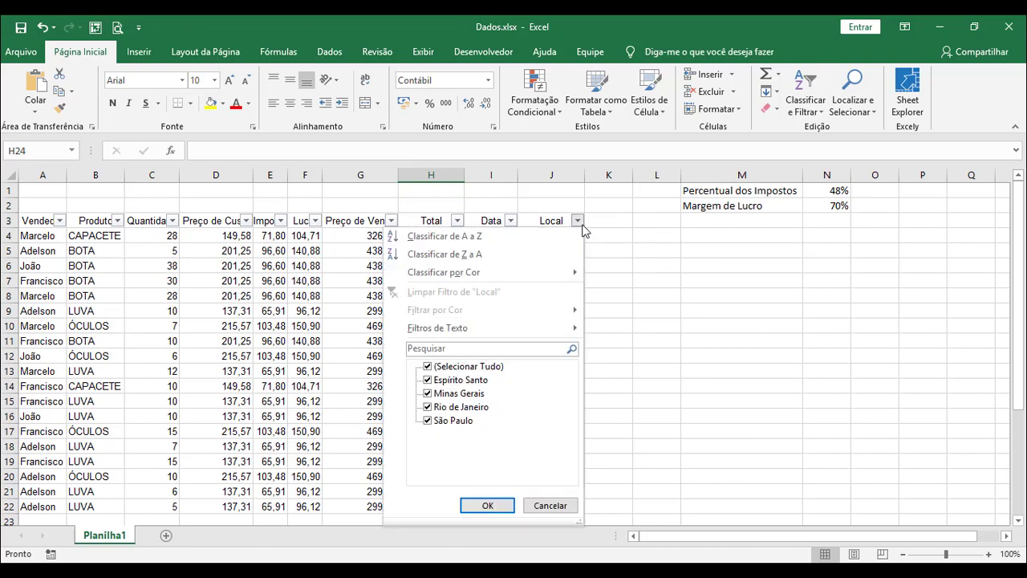
click(428, 367)
click(427, 407)
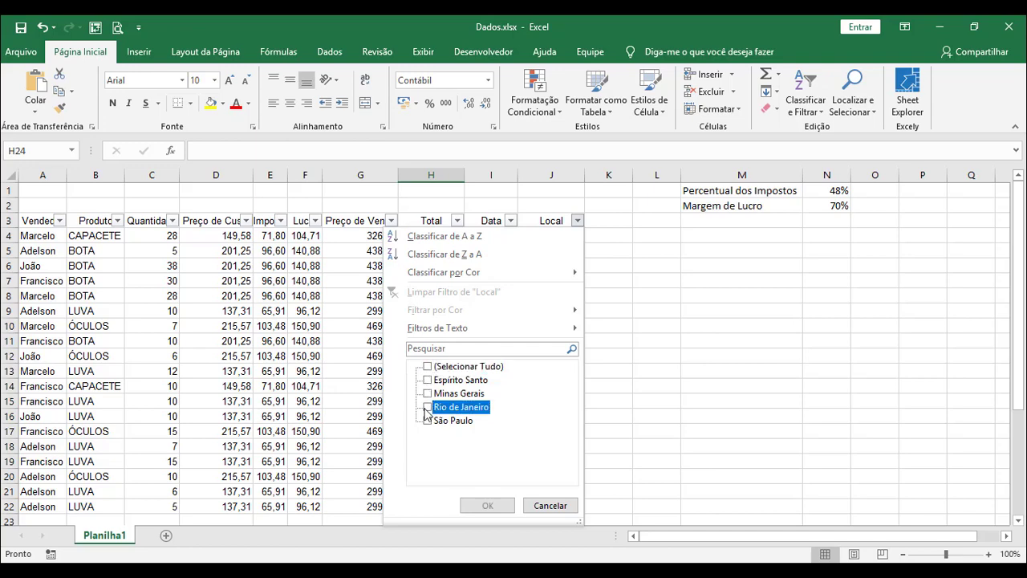
click(484, 505)
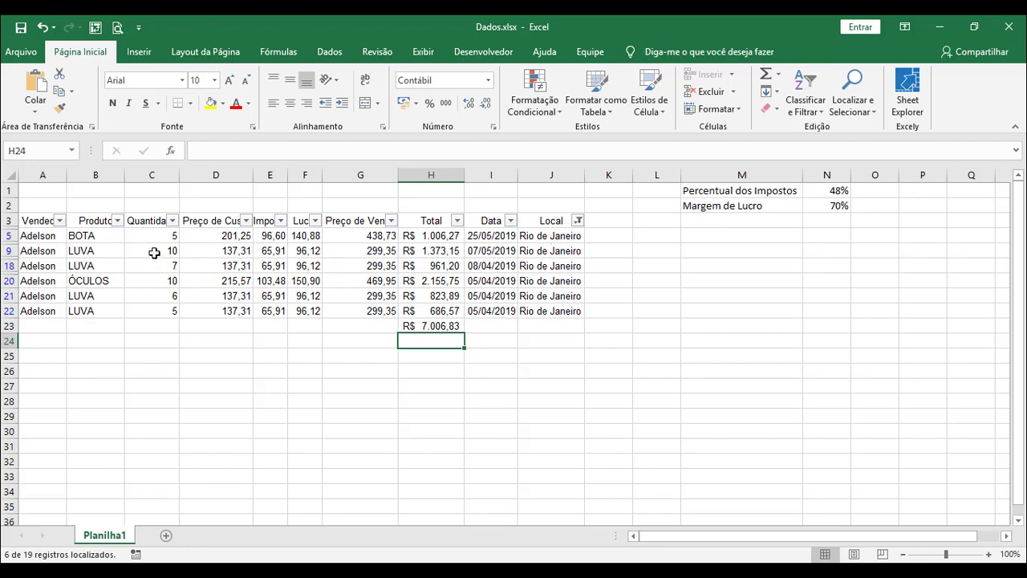
Filter the Produto column to show only LUVA within the Rio de Janeiro records.
click(117, 220)
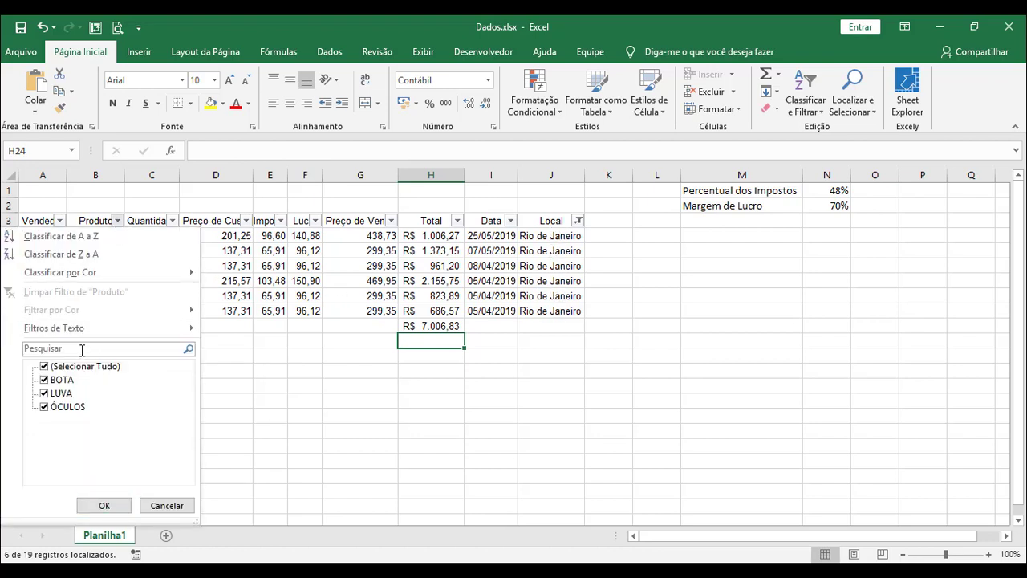
click(45, 367)
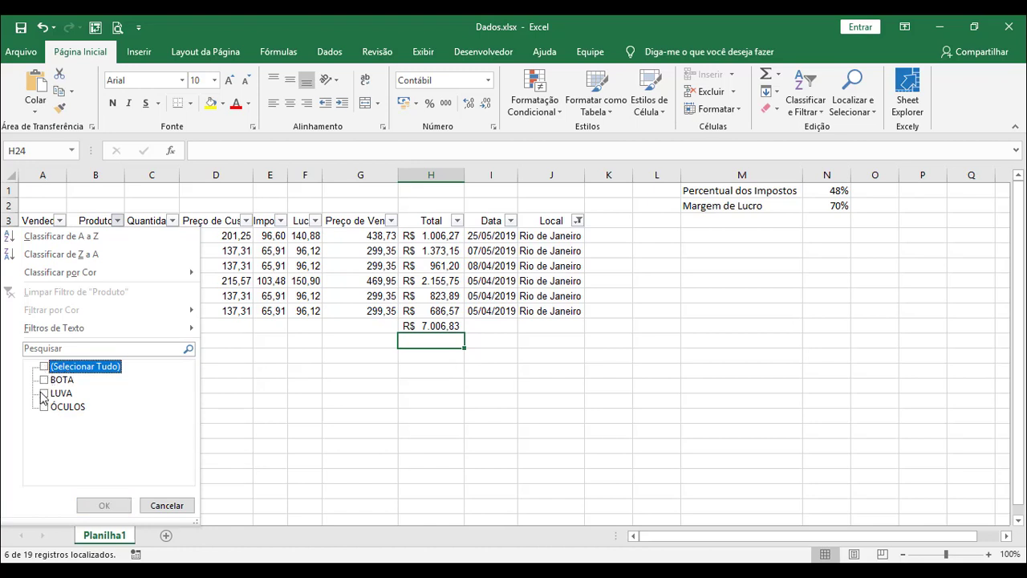
click(45, 393)
click(104, 505)
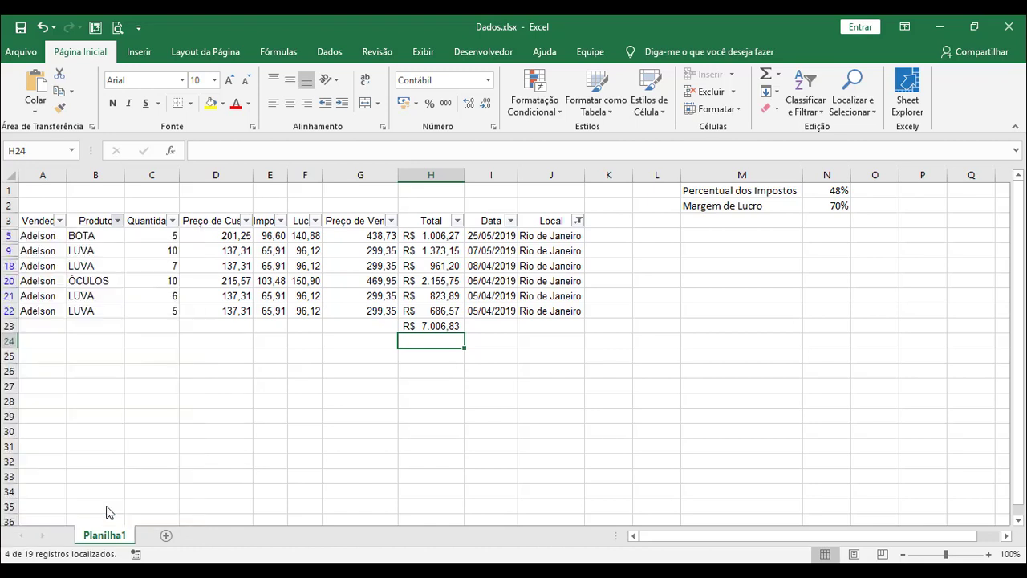